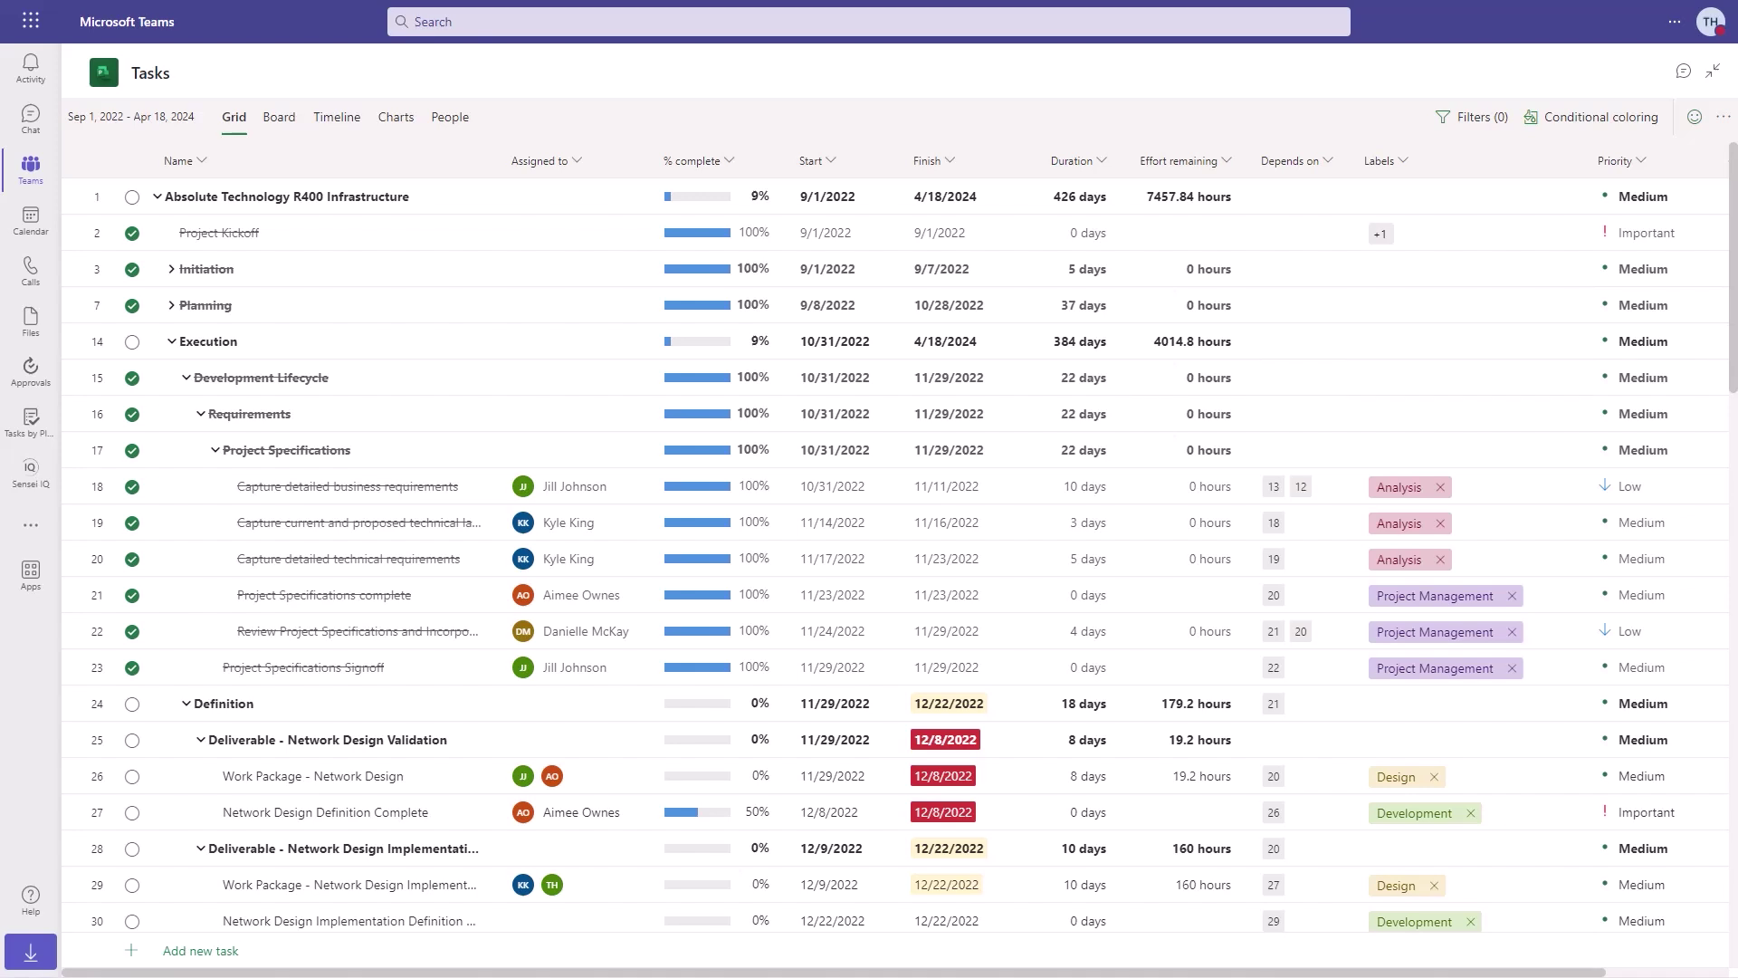
{"action": "scroll", "coordinate": [869, 543], "scroll_direction": "down", "scroll_amount": 6}
{"action": "scroll", "coordinate": [869, 543], "scroll_direction": "down", "scroll_amount": 3}
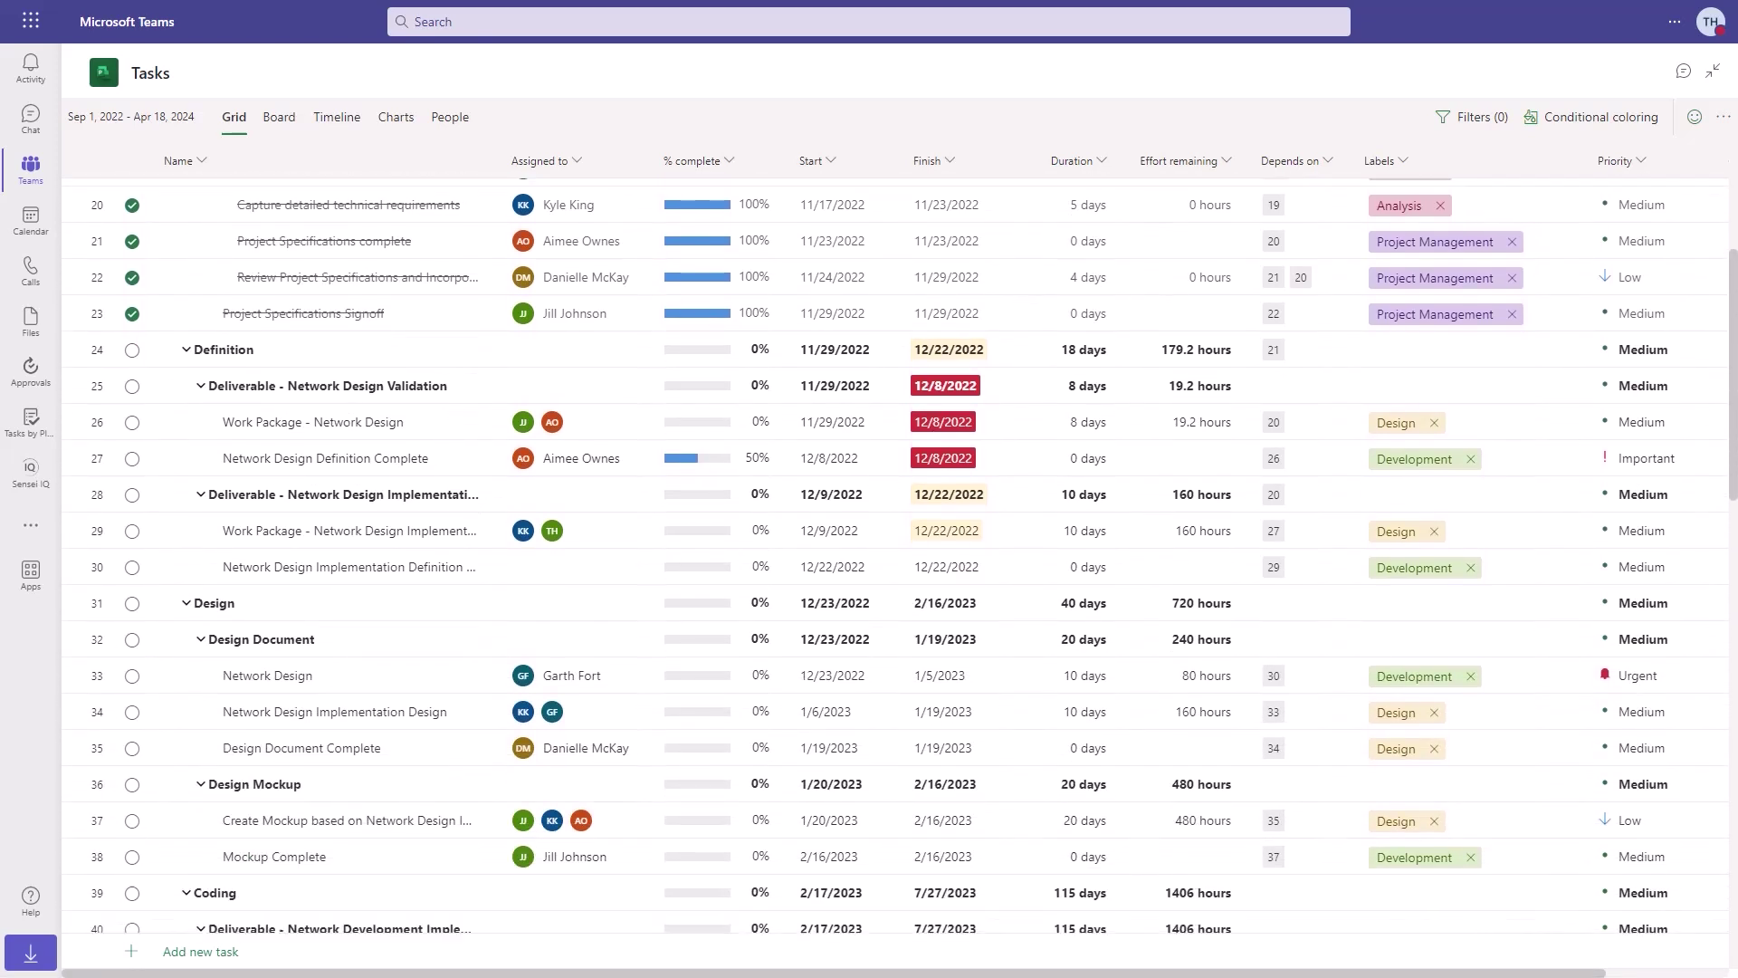
{"action": "scroll", "coordinate": [870, 544], "scroll_direction": "down", "scroll_amount": 3}
{"action": "scroll", "coordinate": [870, 544], "scroll_direction": "down", "scroll_amount": 3}
{"action": "scroll", "coordinate": [870, 544], "scroll_direction": "down", "scroll_amount": 3}
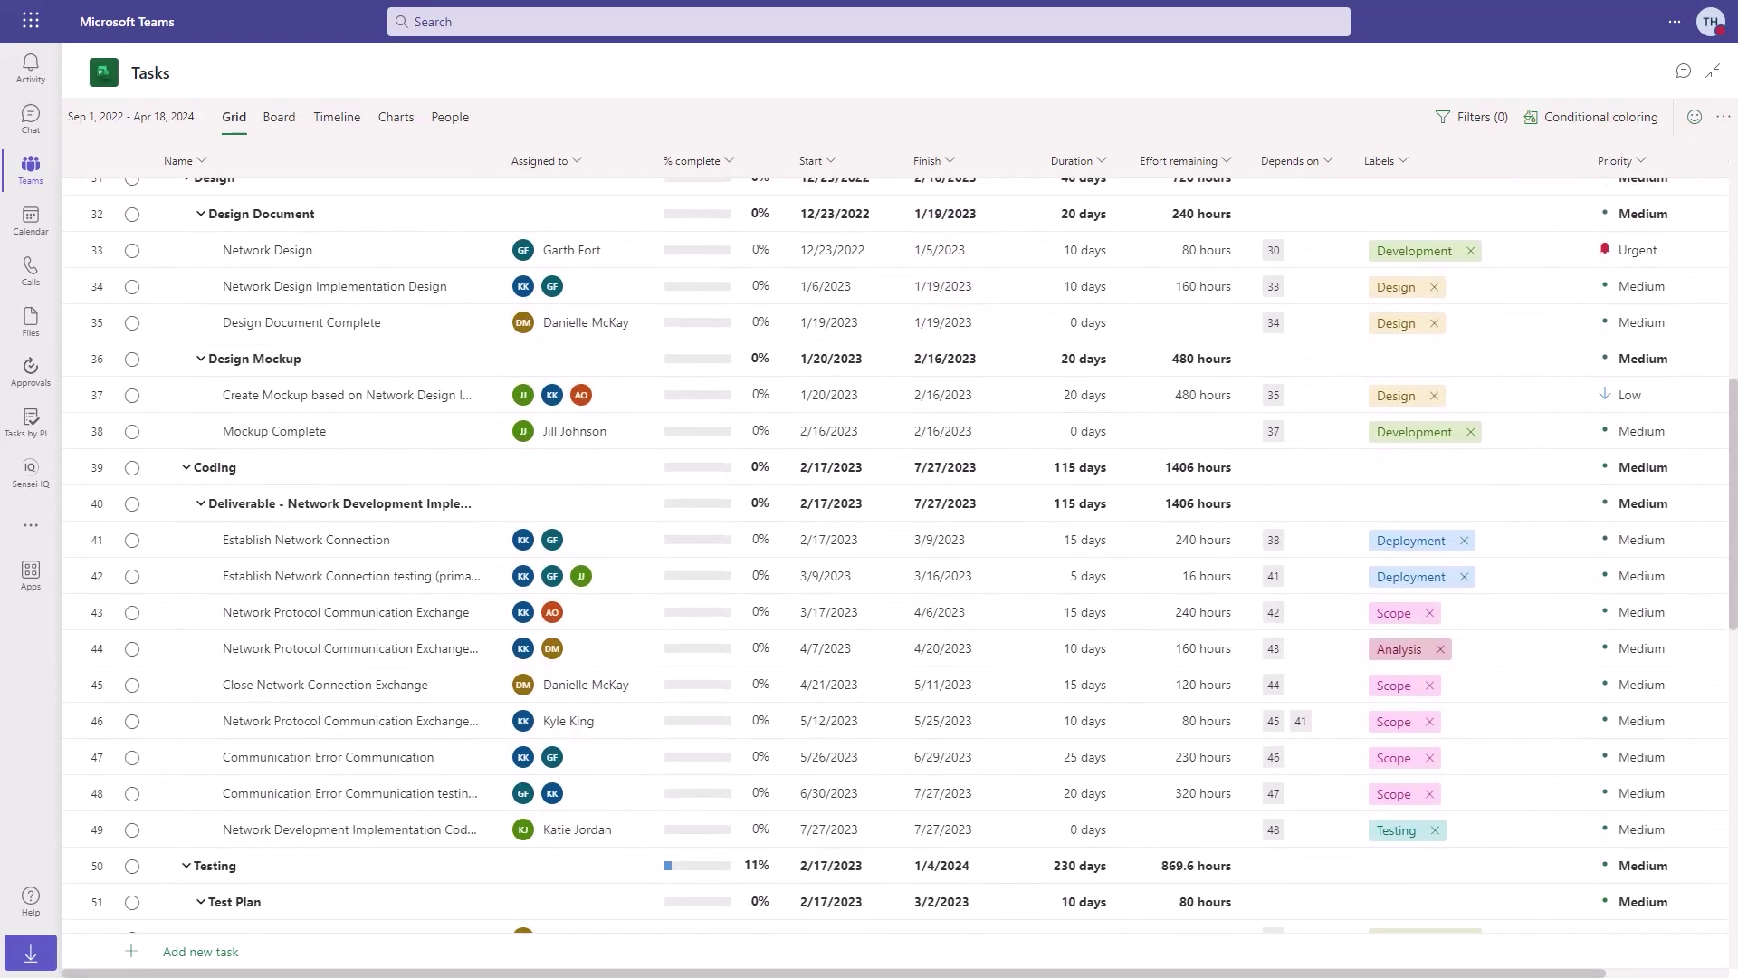
{"action": "scroll", "coordinate": [869, 544], "scroll_direction": "down", "scroll_amount": 3}
{"action": "scroll", "coordinate": [870, 544], "scroll_direction": "down", "scroll_amount": 3}
{"action": "scroll", "coordinate": [870, 543], "scroll_direction": "down", "scroll_amount": 3}
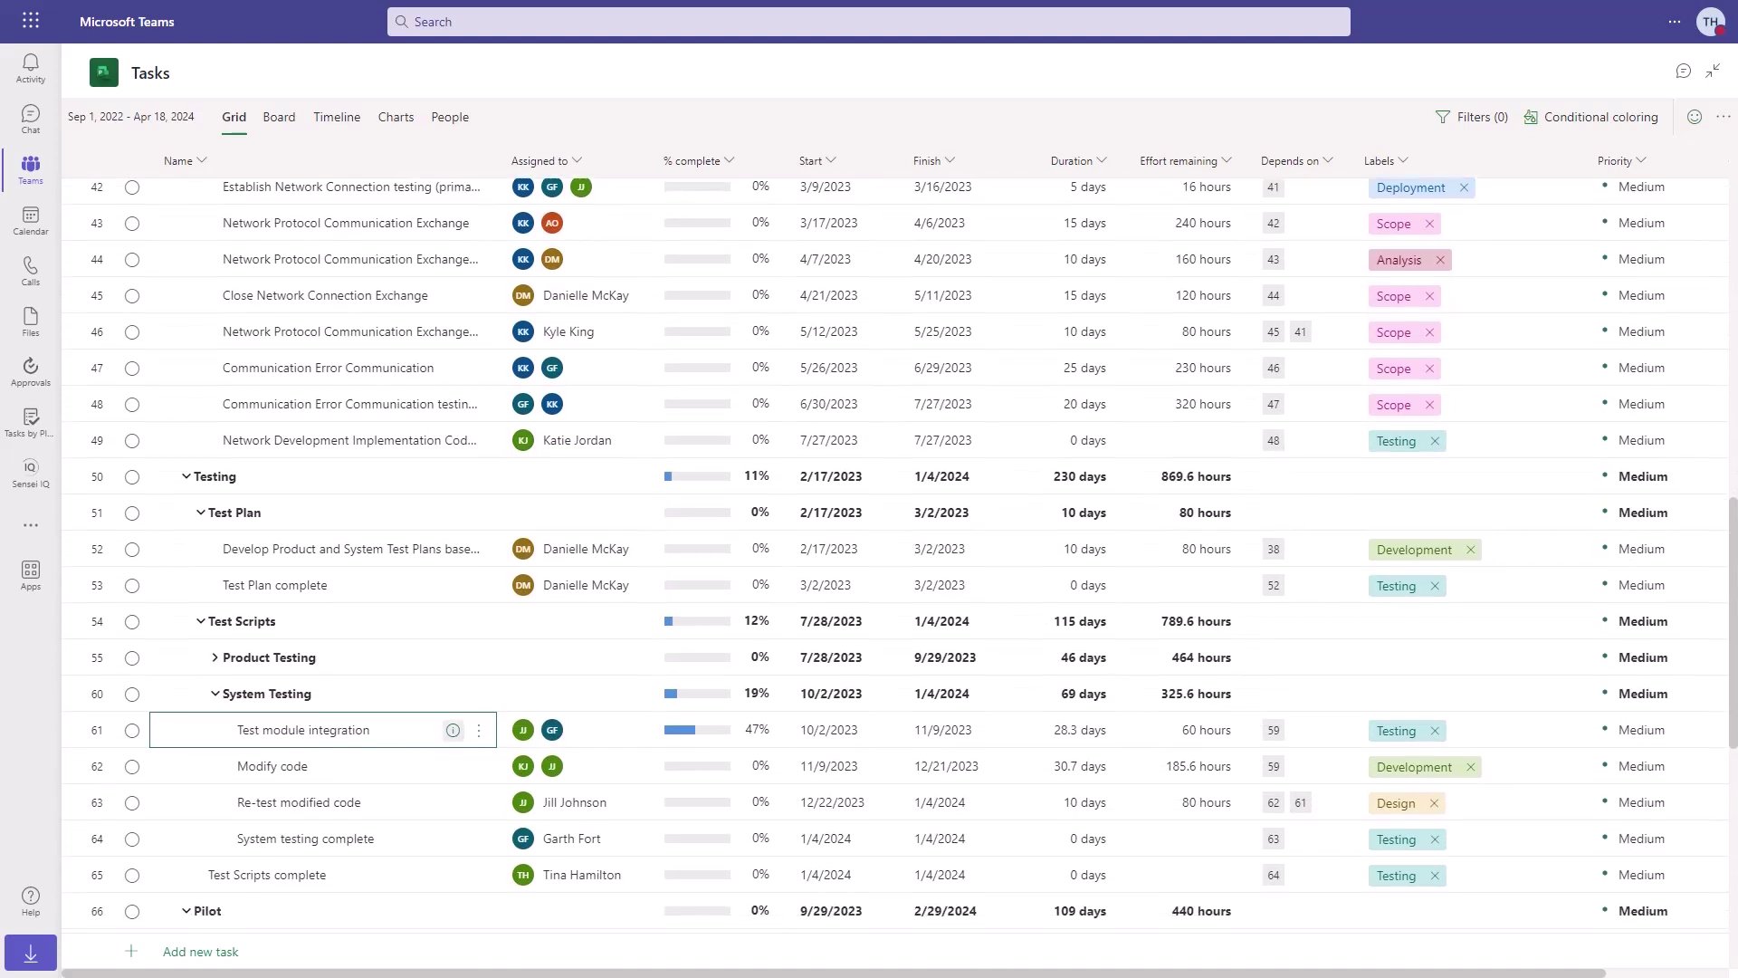
Step: Open Test module integration's details in the expanded view and check its assignees
{"action": "left_click", "coordinate": [453, 729]}
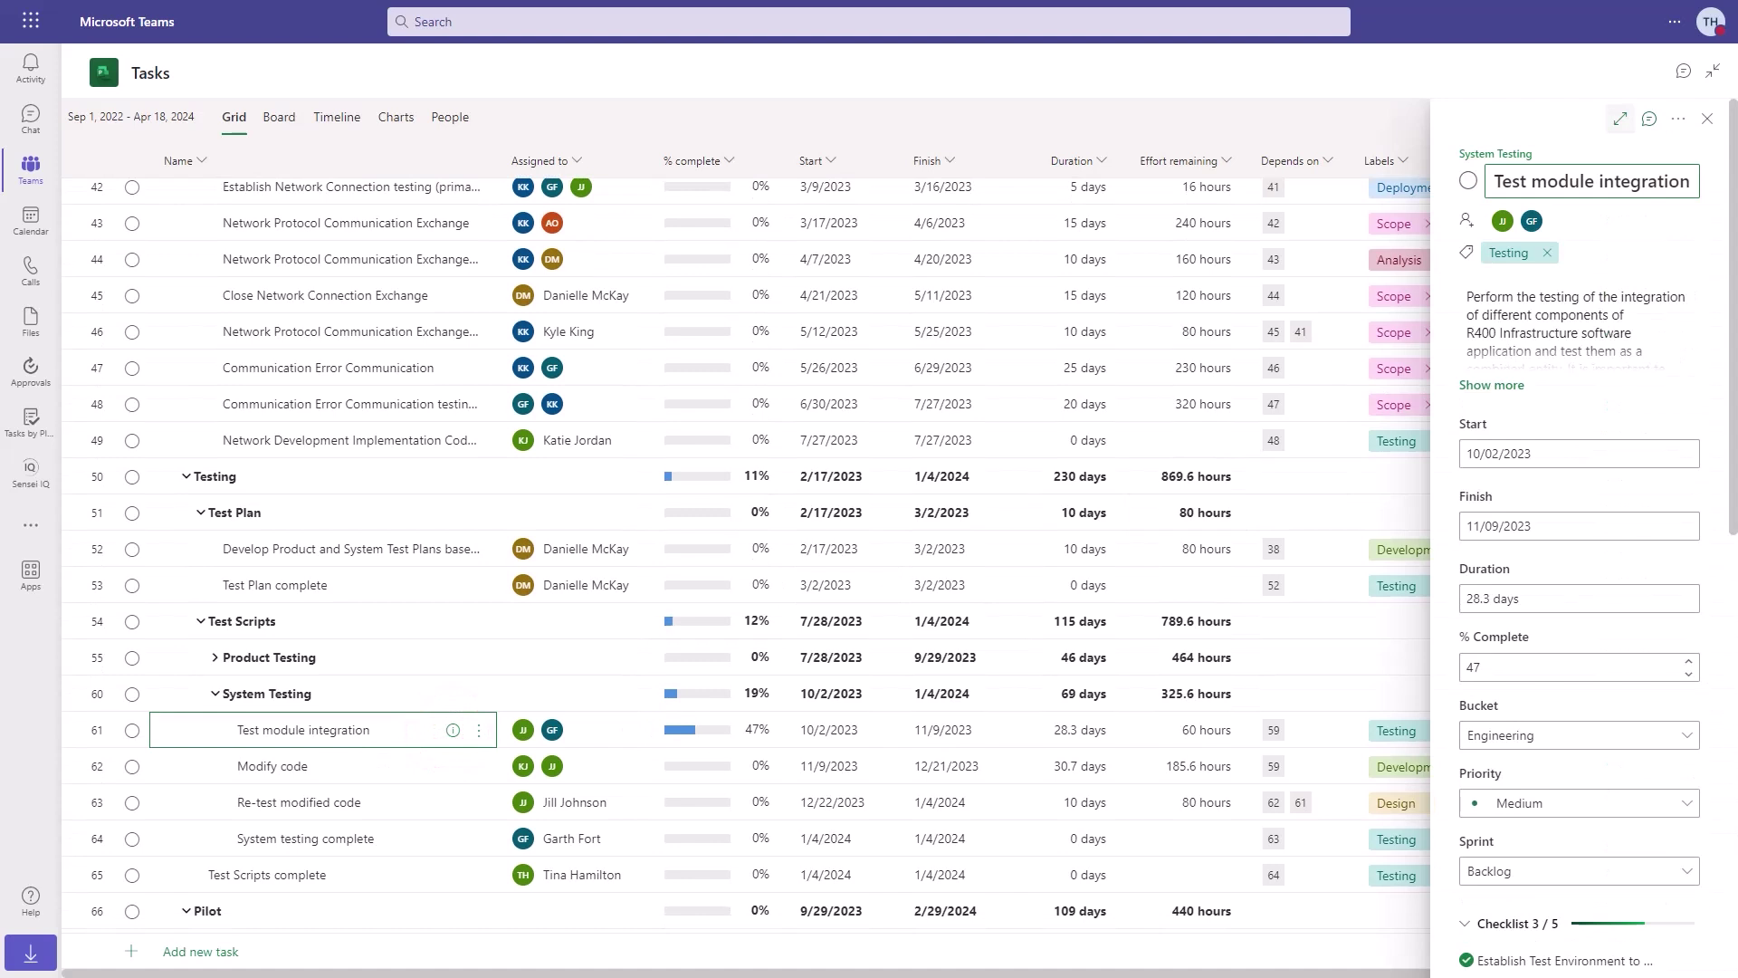
{"action": "left_click", "coordinate": [1620, 117]}
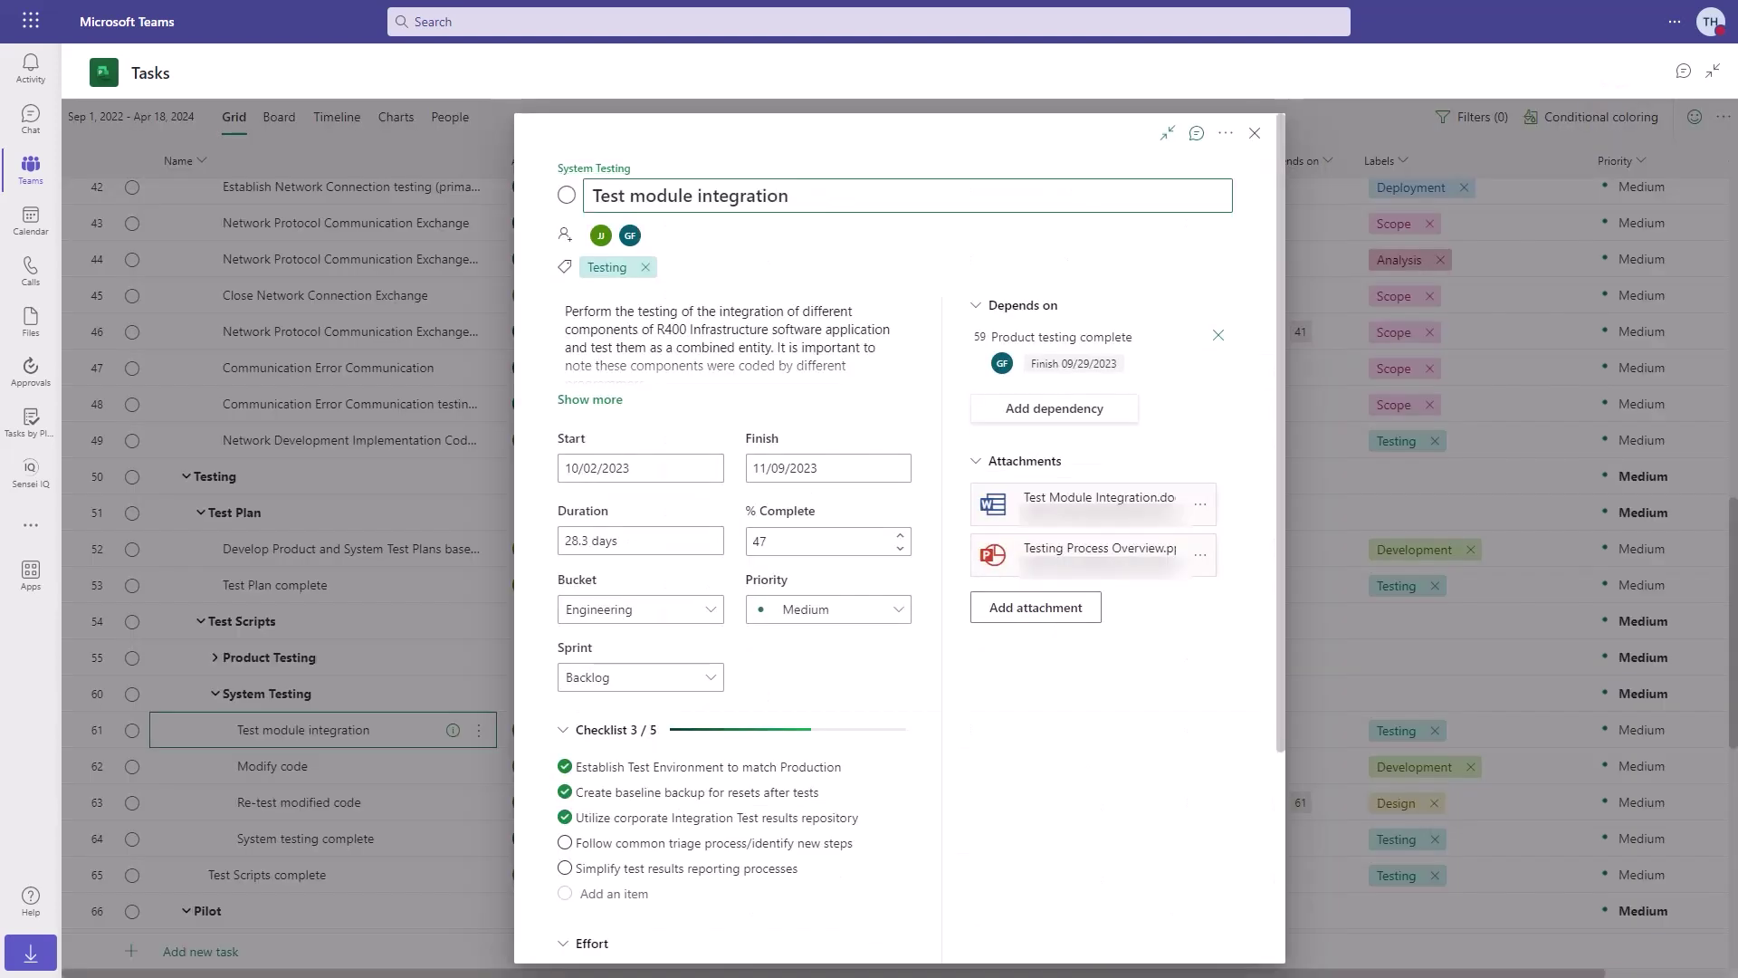
{"action": "left_click", "coordinate": [567, 235]}
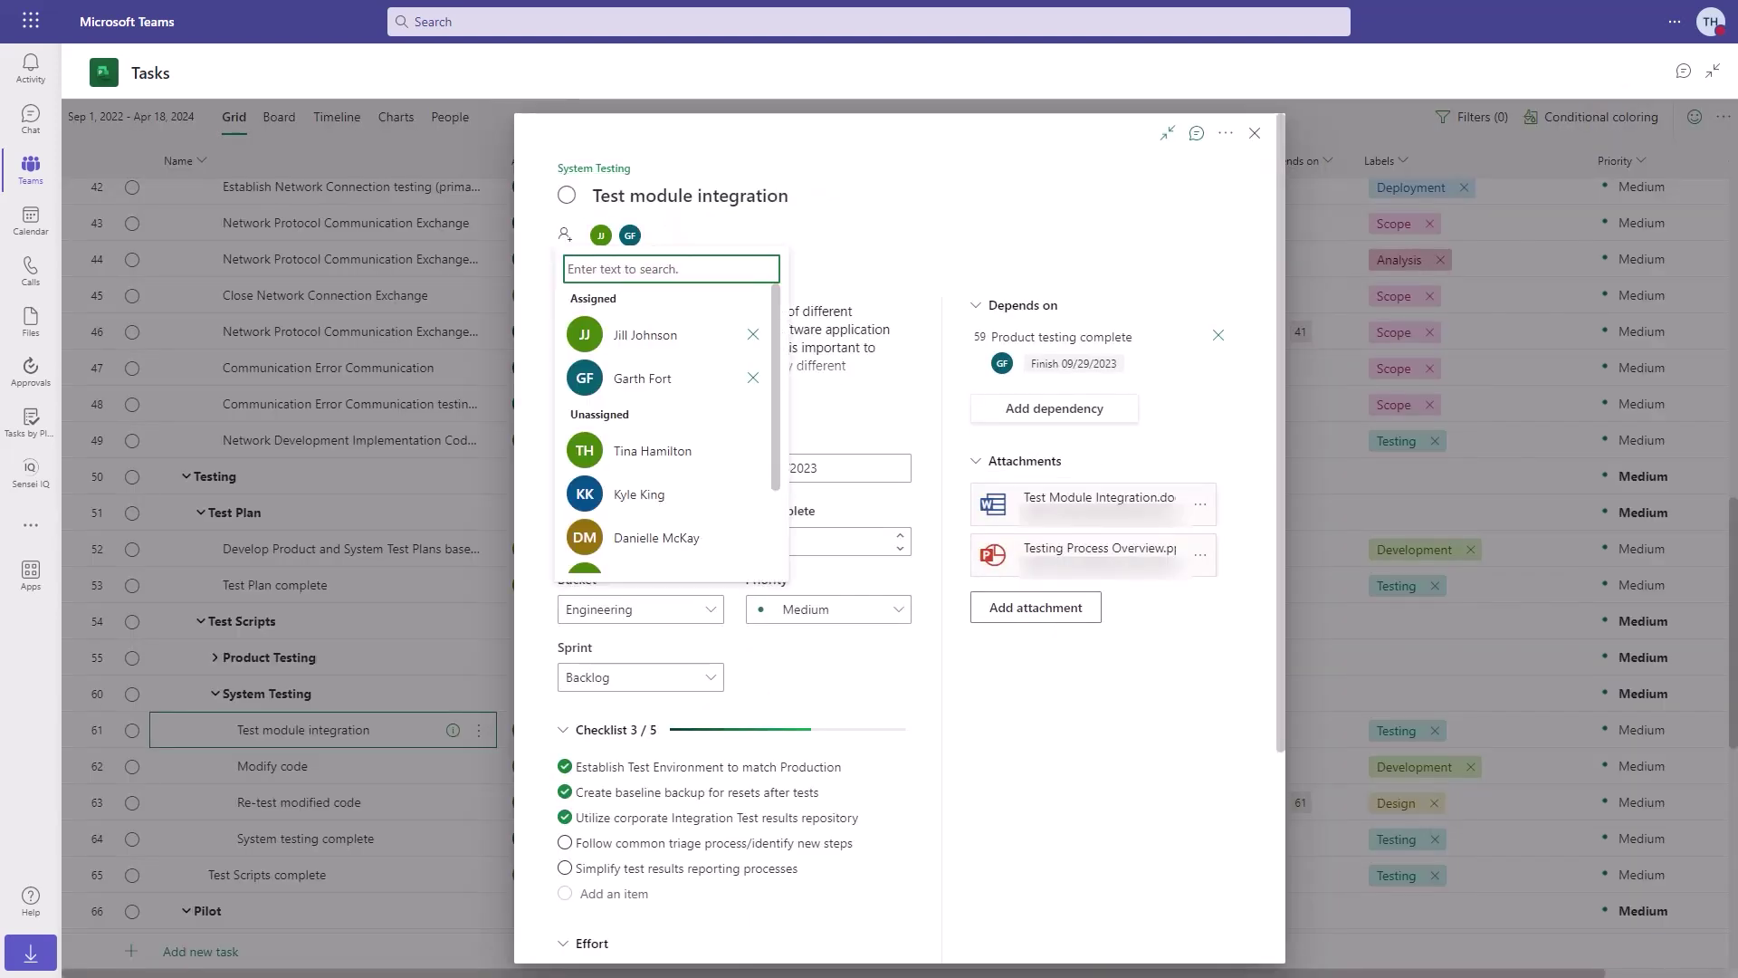
{"action": "key", "text": "Escape"}
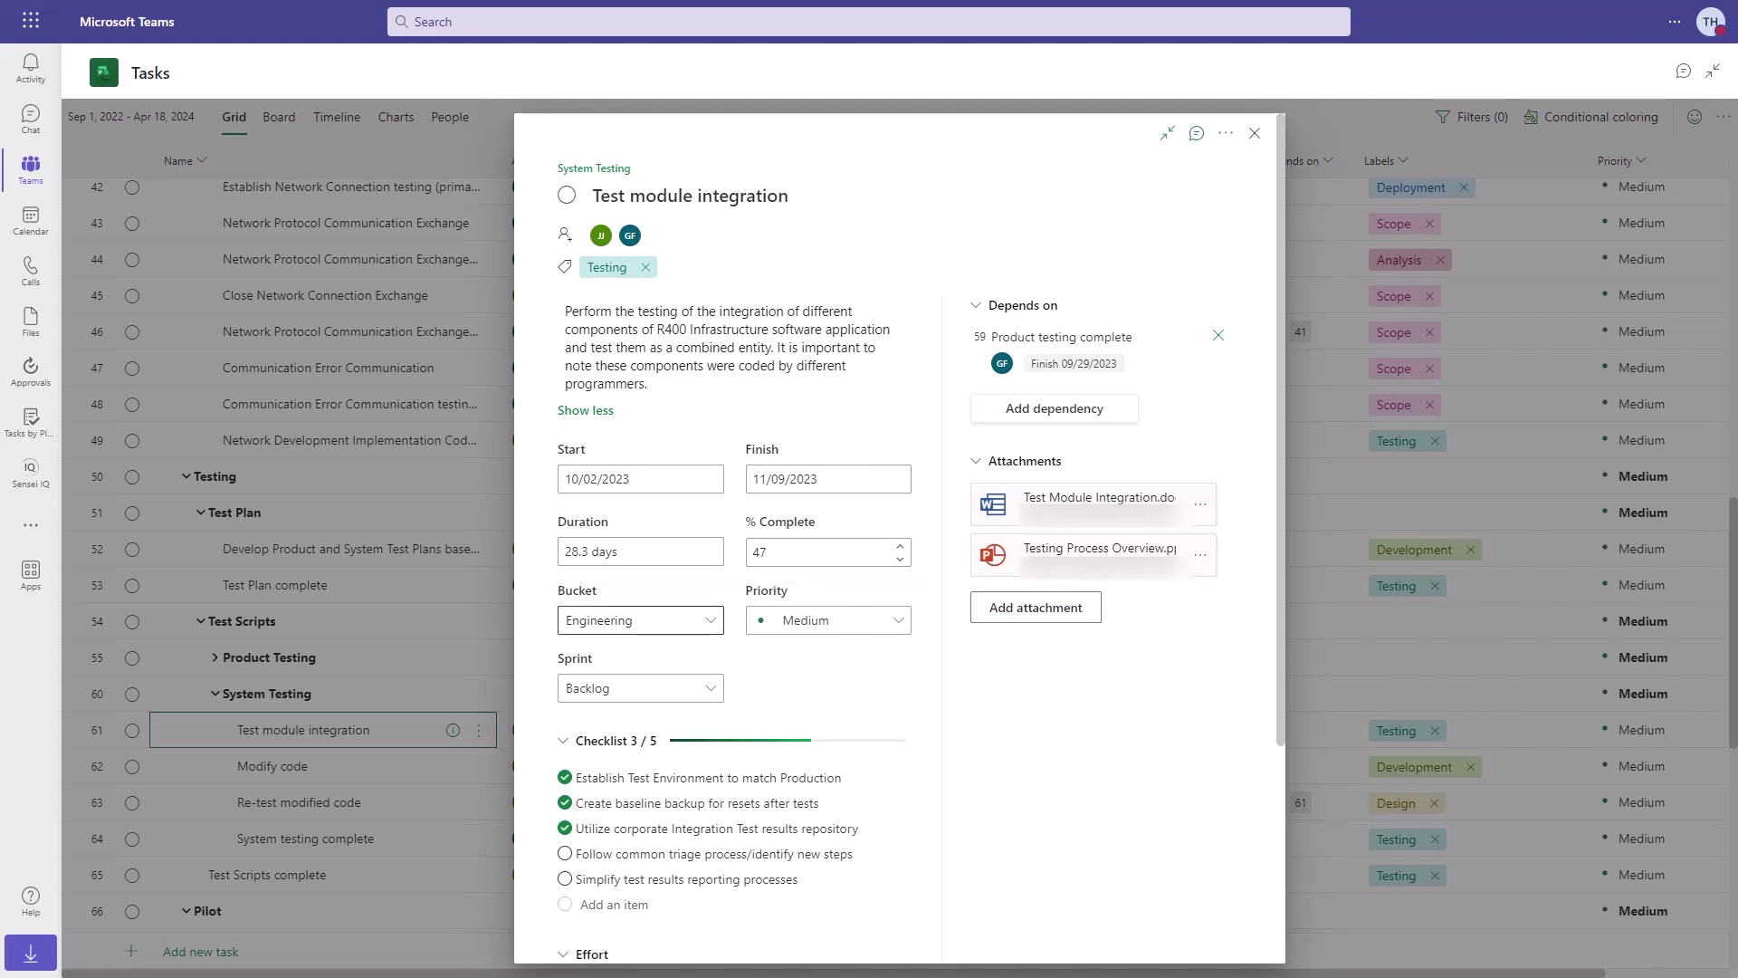
Step: Check the Bucket (Engineering), Priority (Medium) and Sprint (Backlog) choices, leaving them unchanged
{"action": "key", "text": "Return"}
{"action": "key", "text": "Escape"}
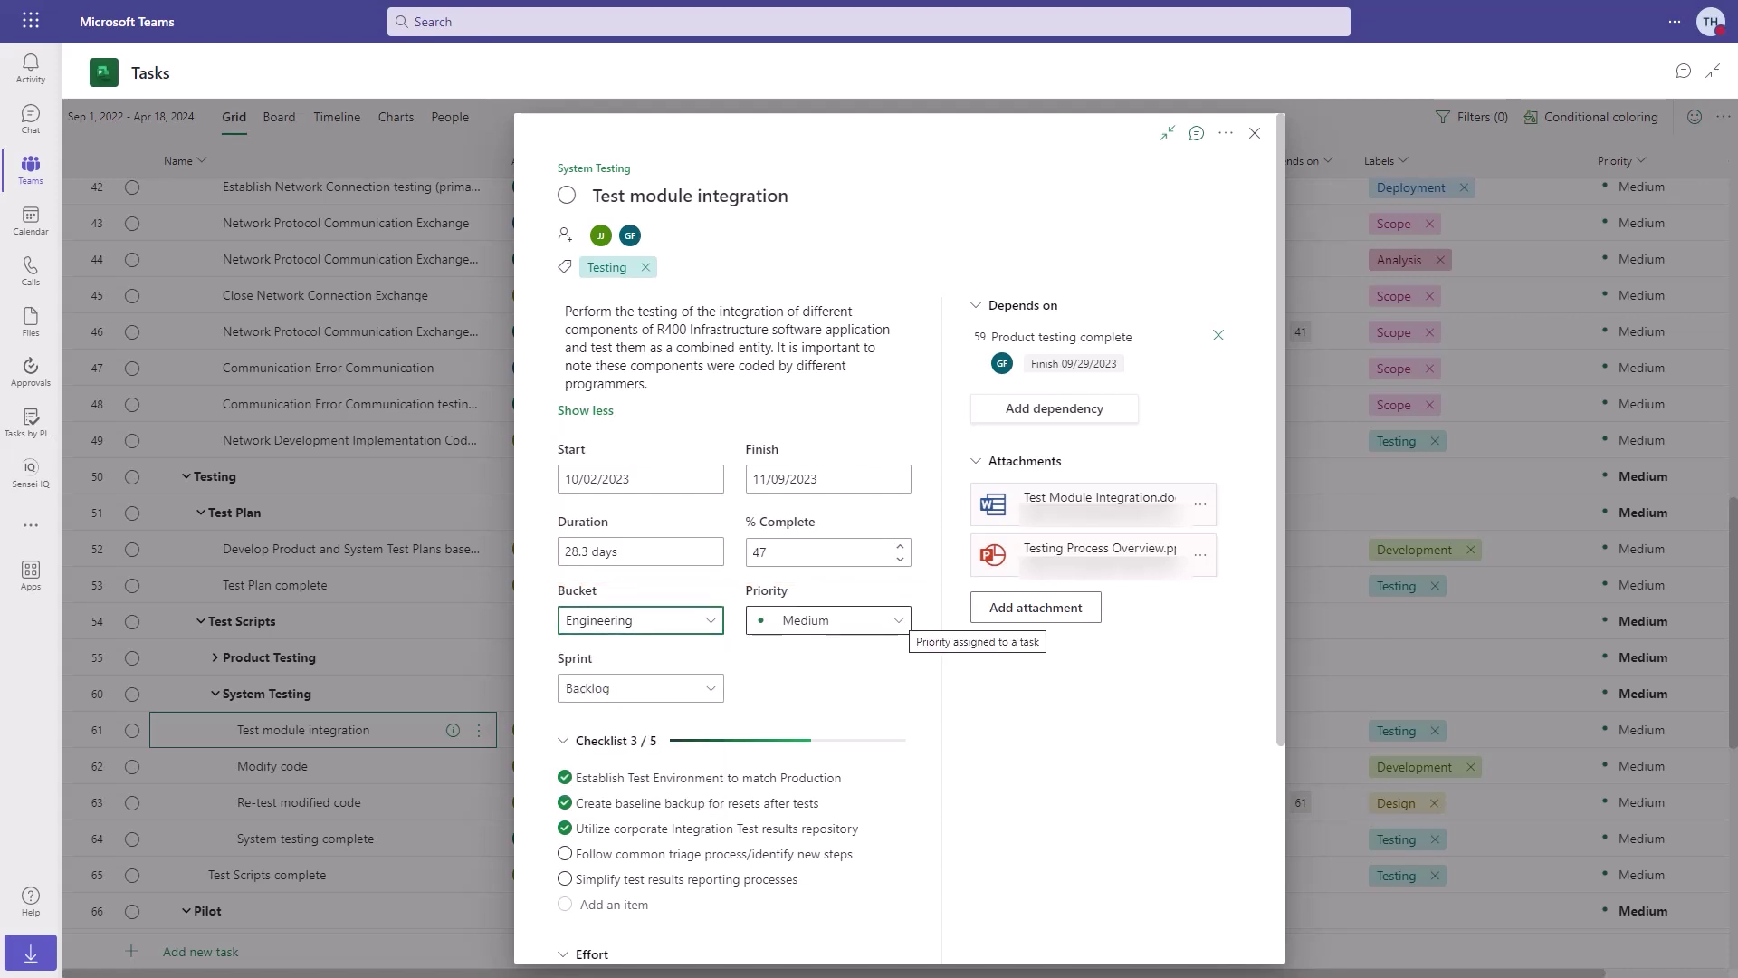
{"action": "left_click", "coordinate": [828, 619]}
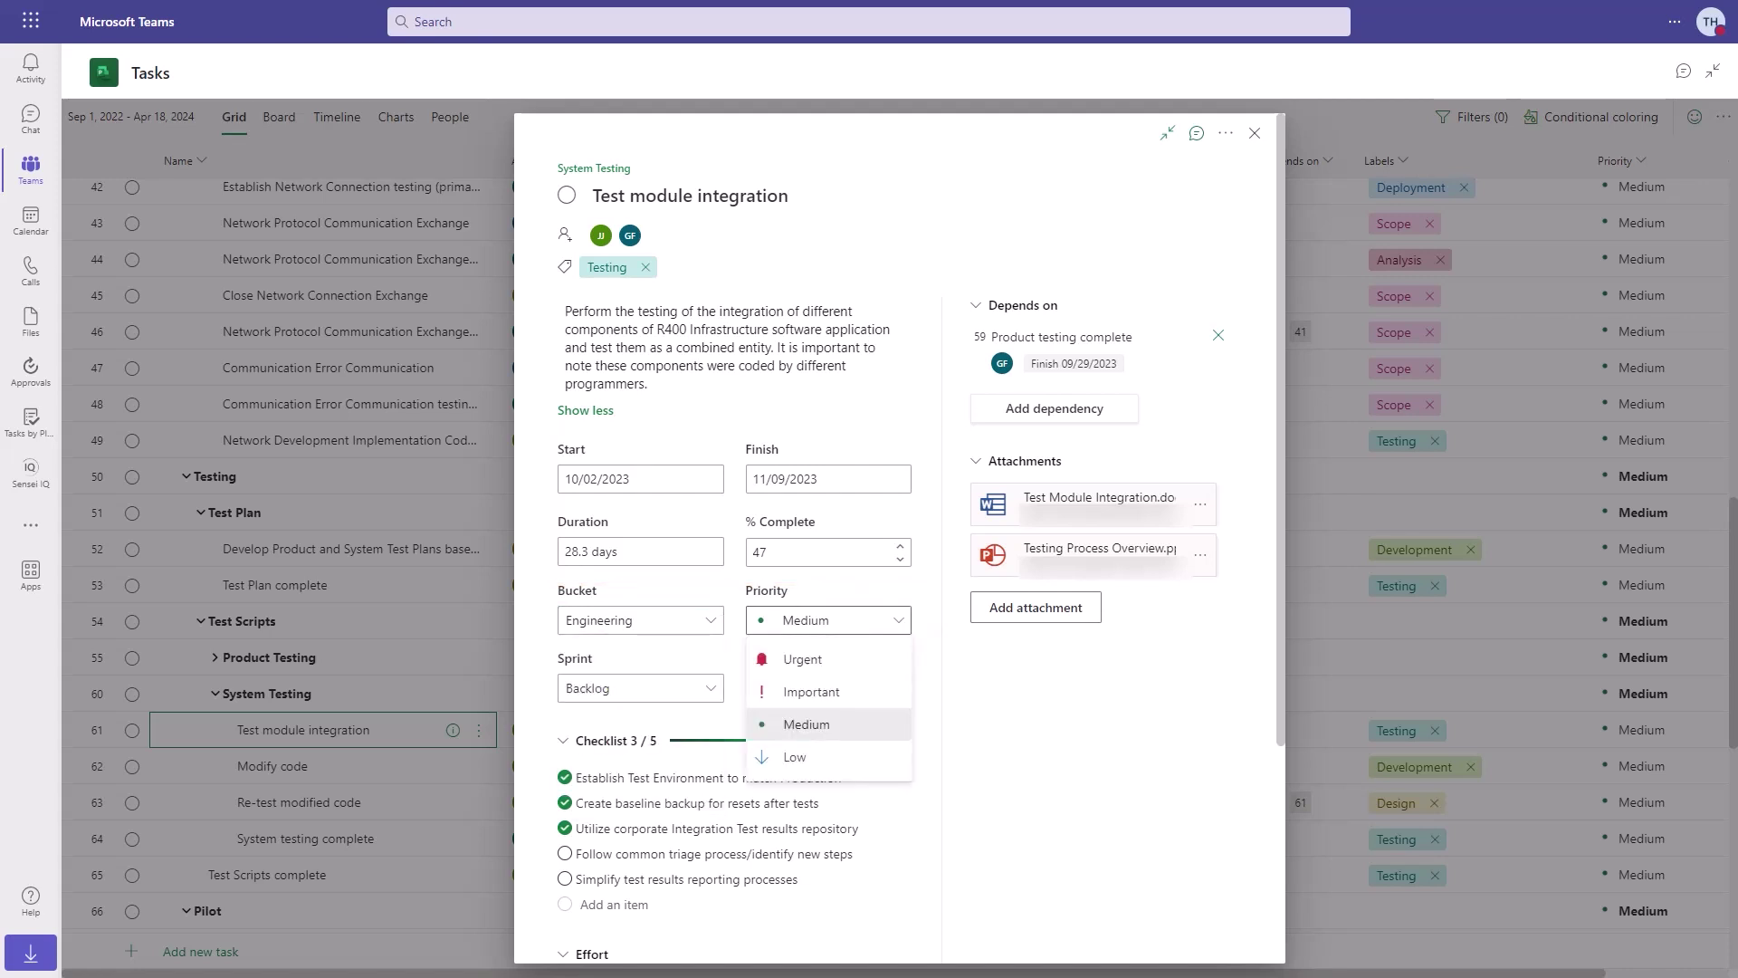
{"action": "key", "text": "Escape"}
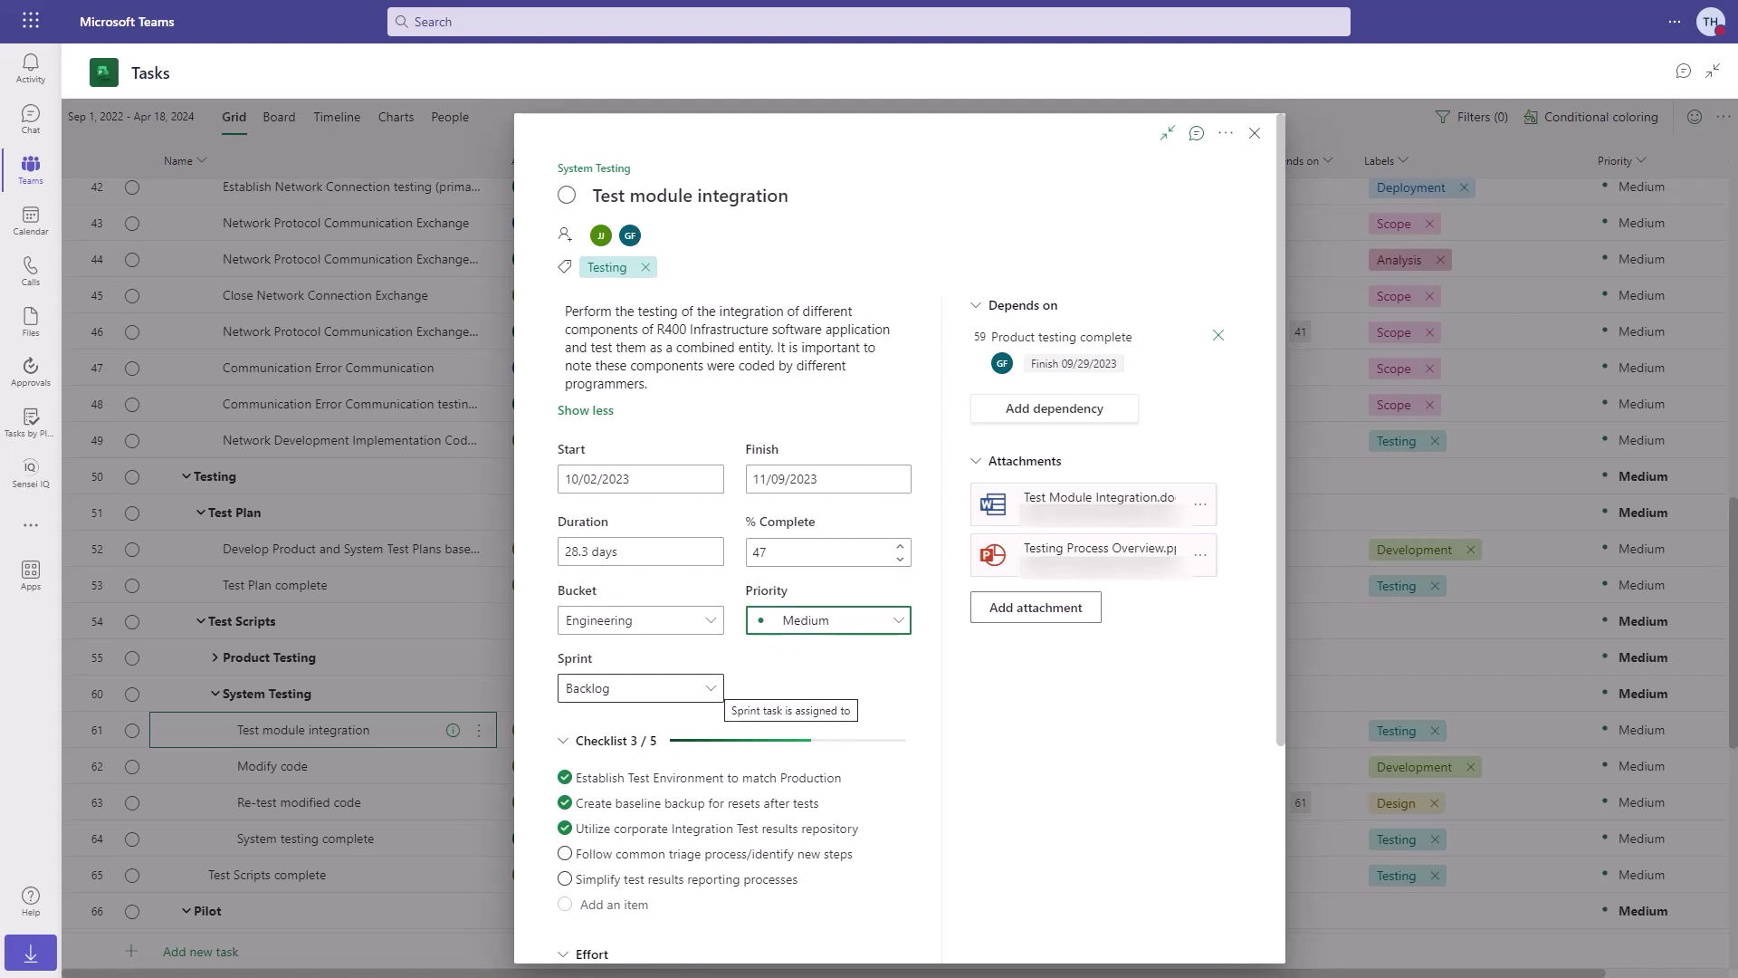
{"action": "left_click", "coordinate": [640, 688]}
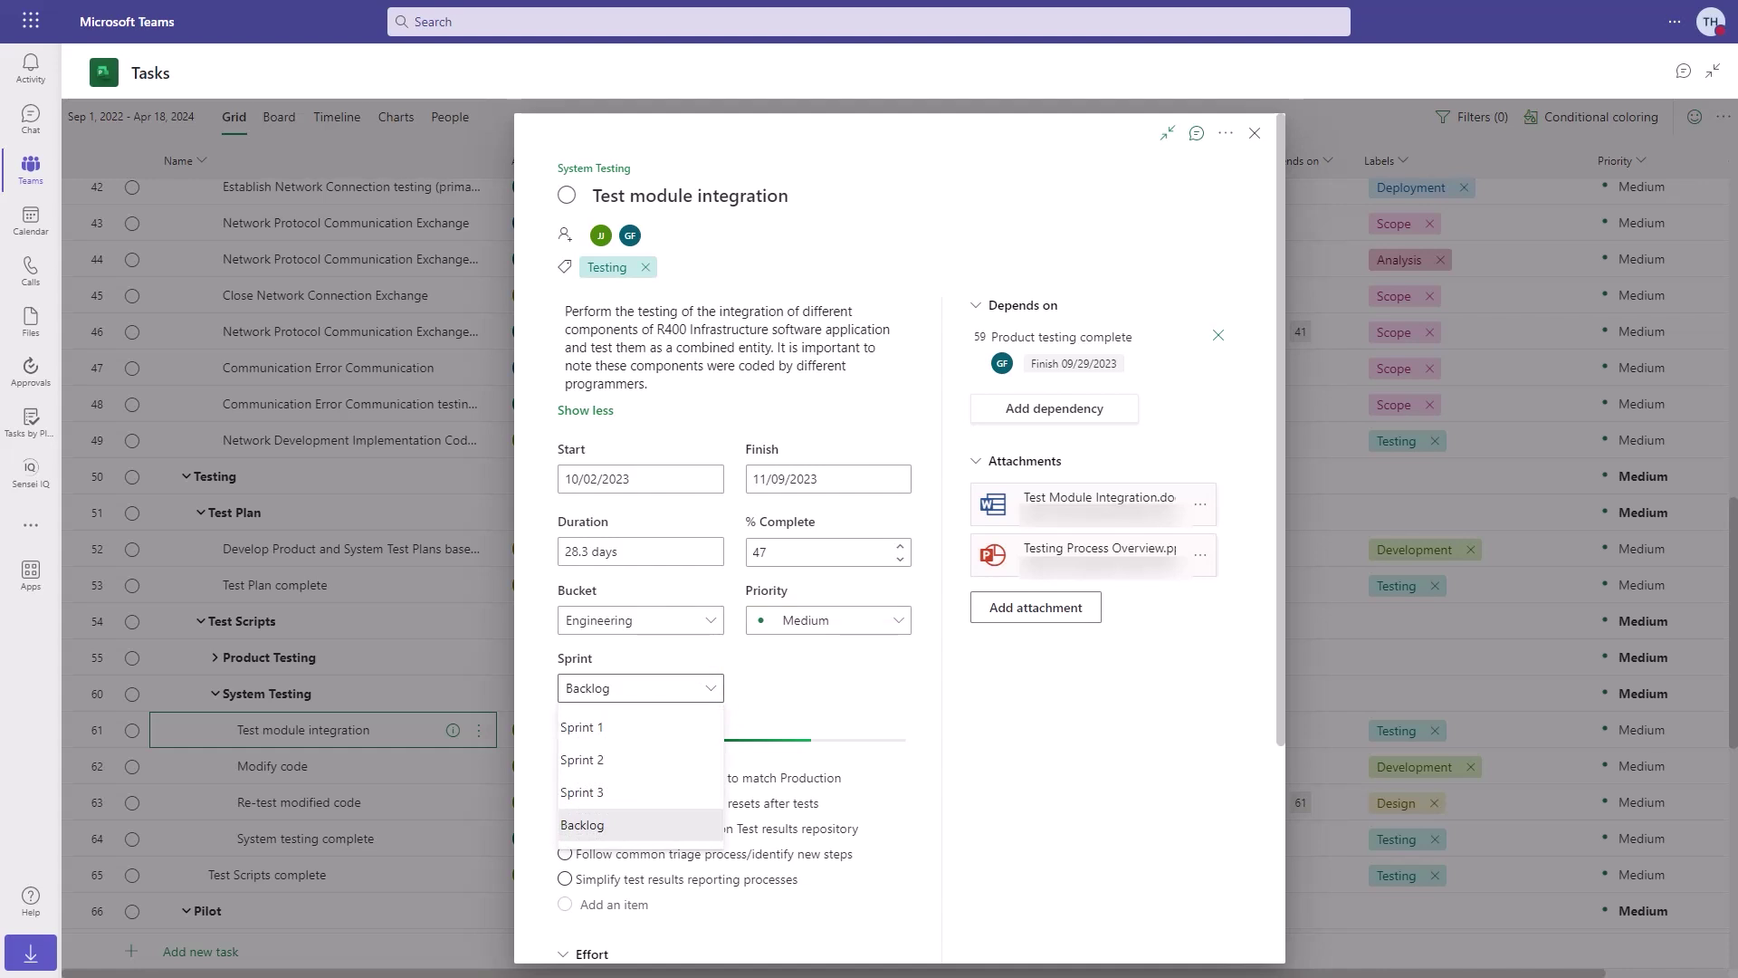
{"action": "key", "text": "Escape"}
{"action": "scroll", "coordinate": [897, 543], "scroll_direction": "down", "scroll_amount": 5}
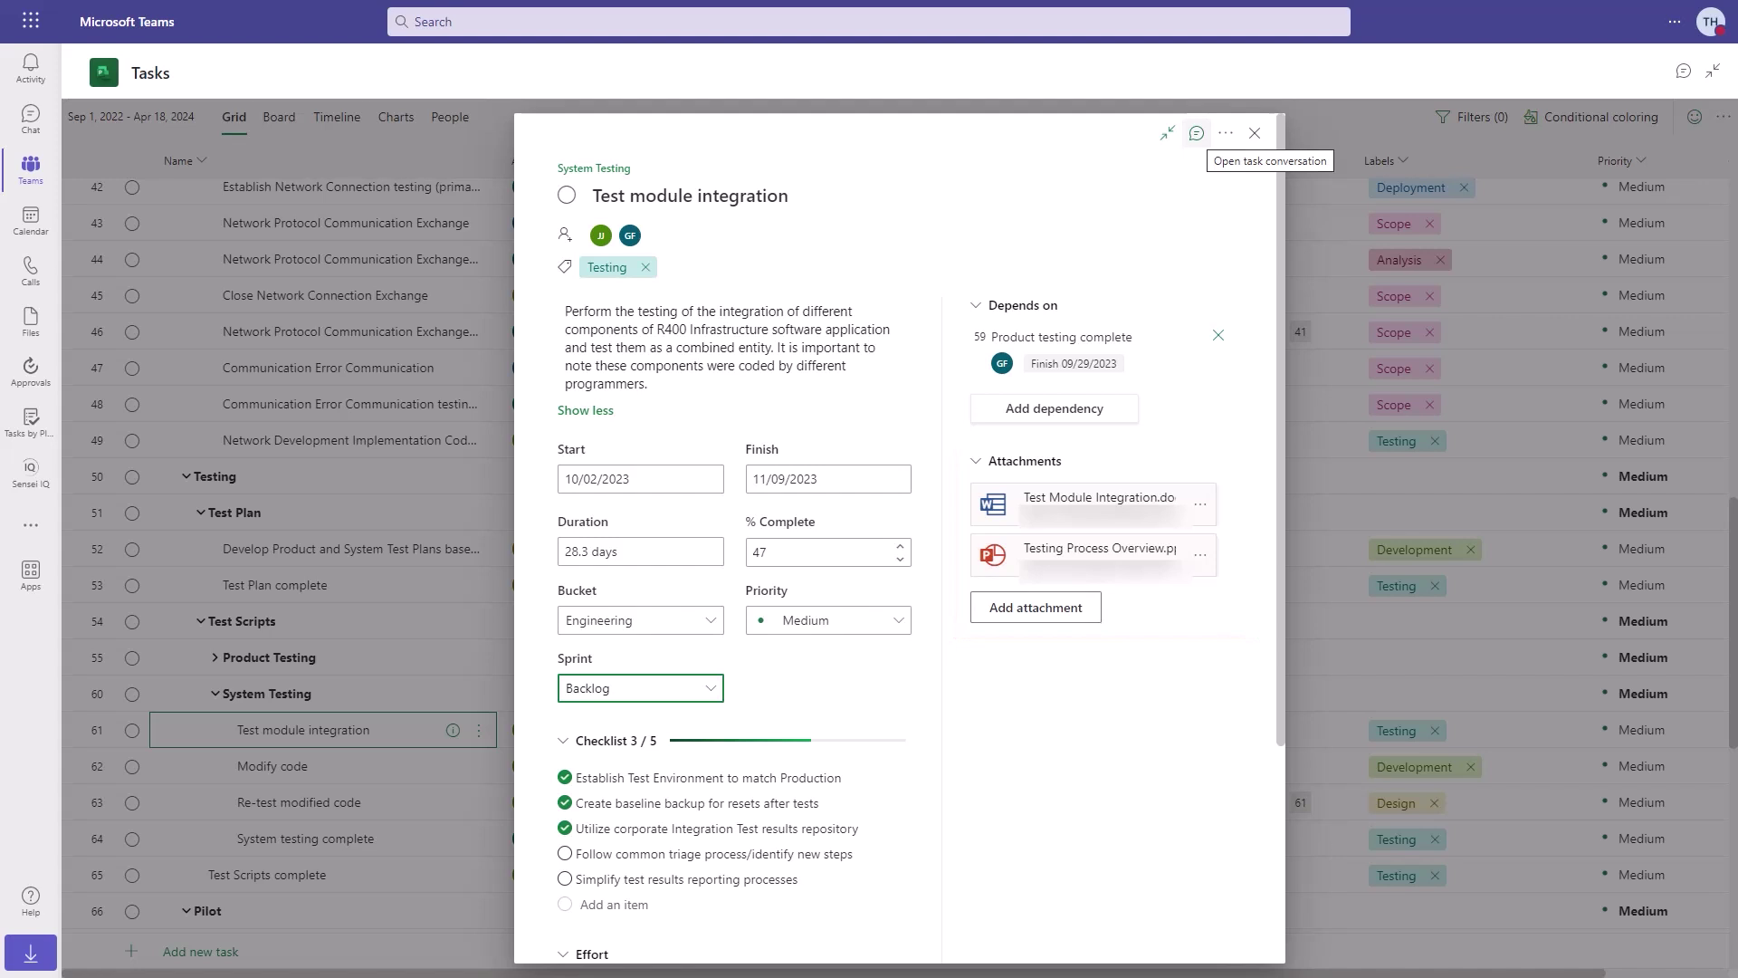
Step: Read the full latest message in Test module integration's conversation, then close the dialog
{"action": "left_click", "coordinate": [1196, 132]}
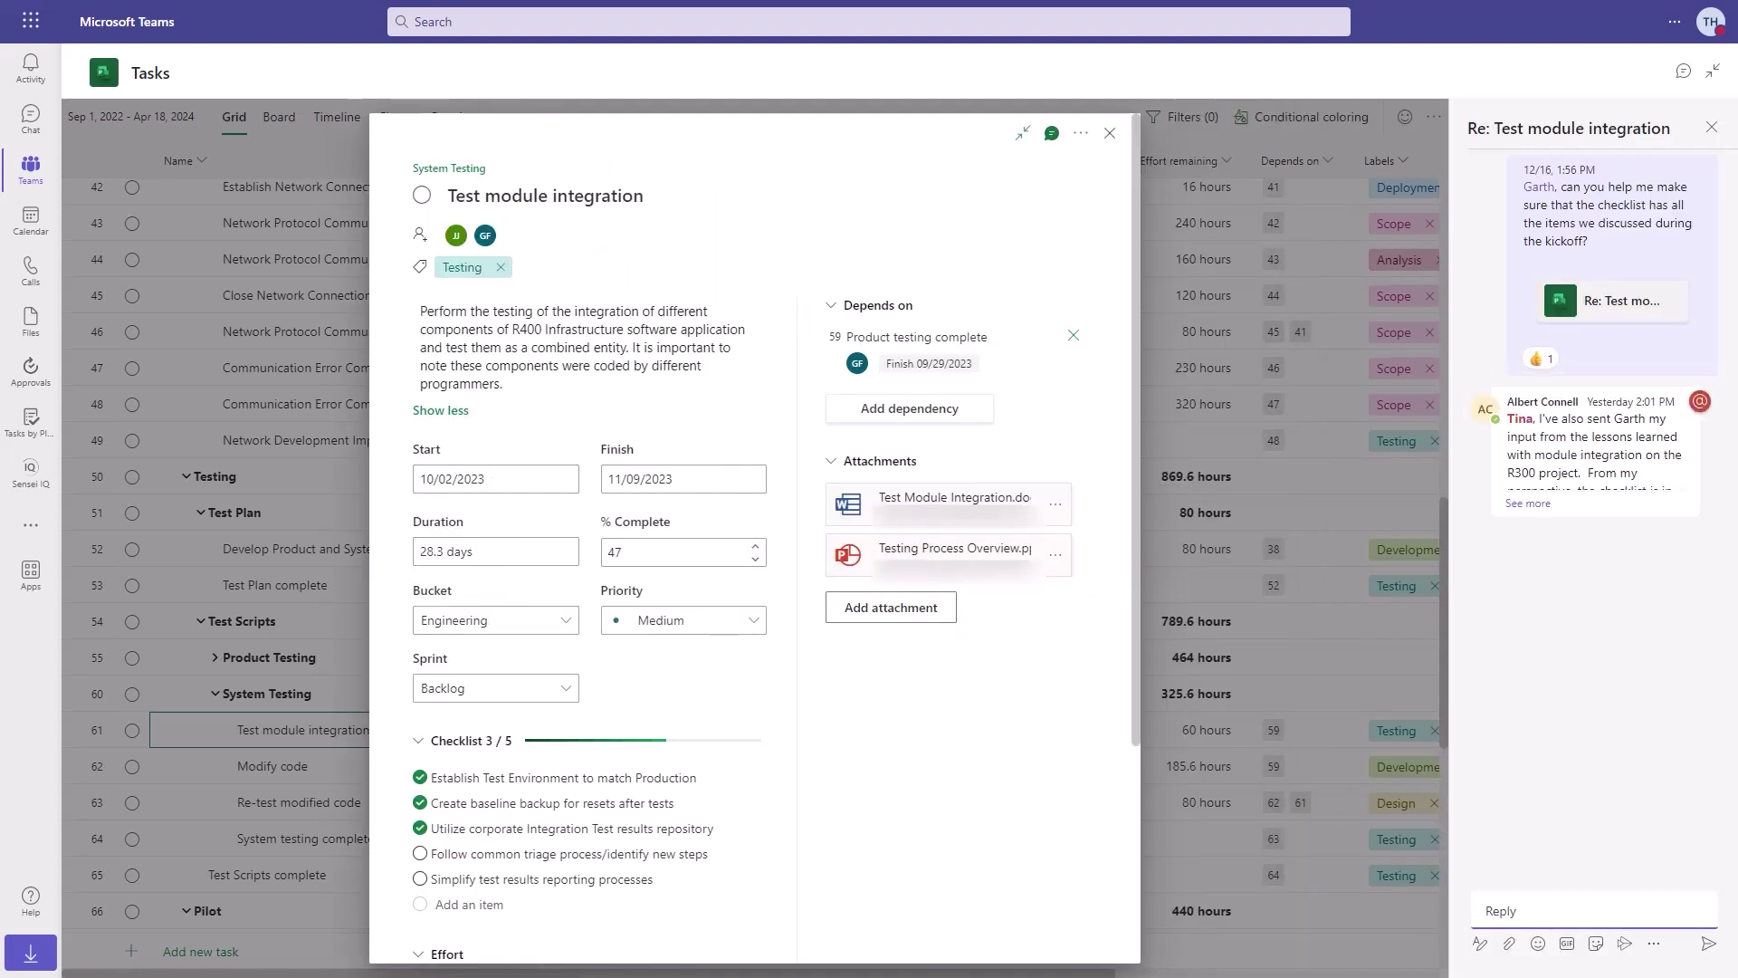
{"action": "left_click", "coordinate": [1527, 503]}
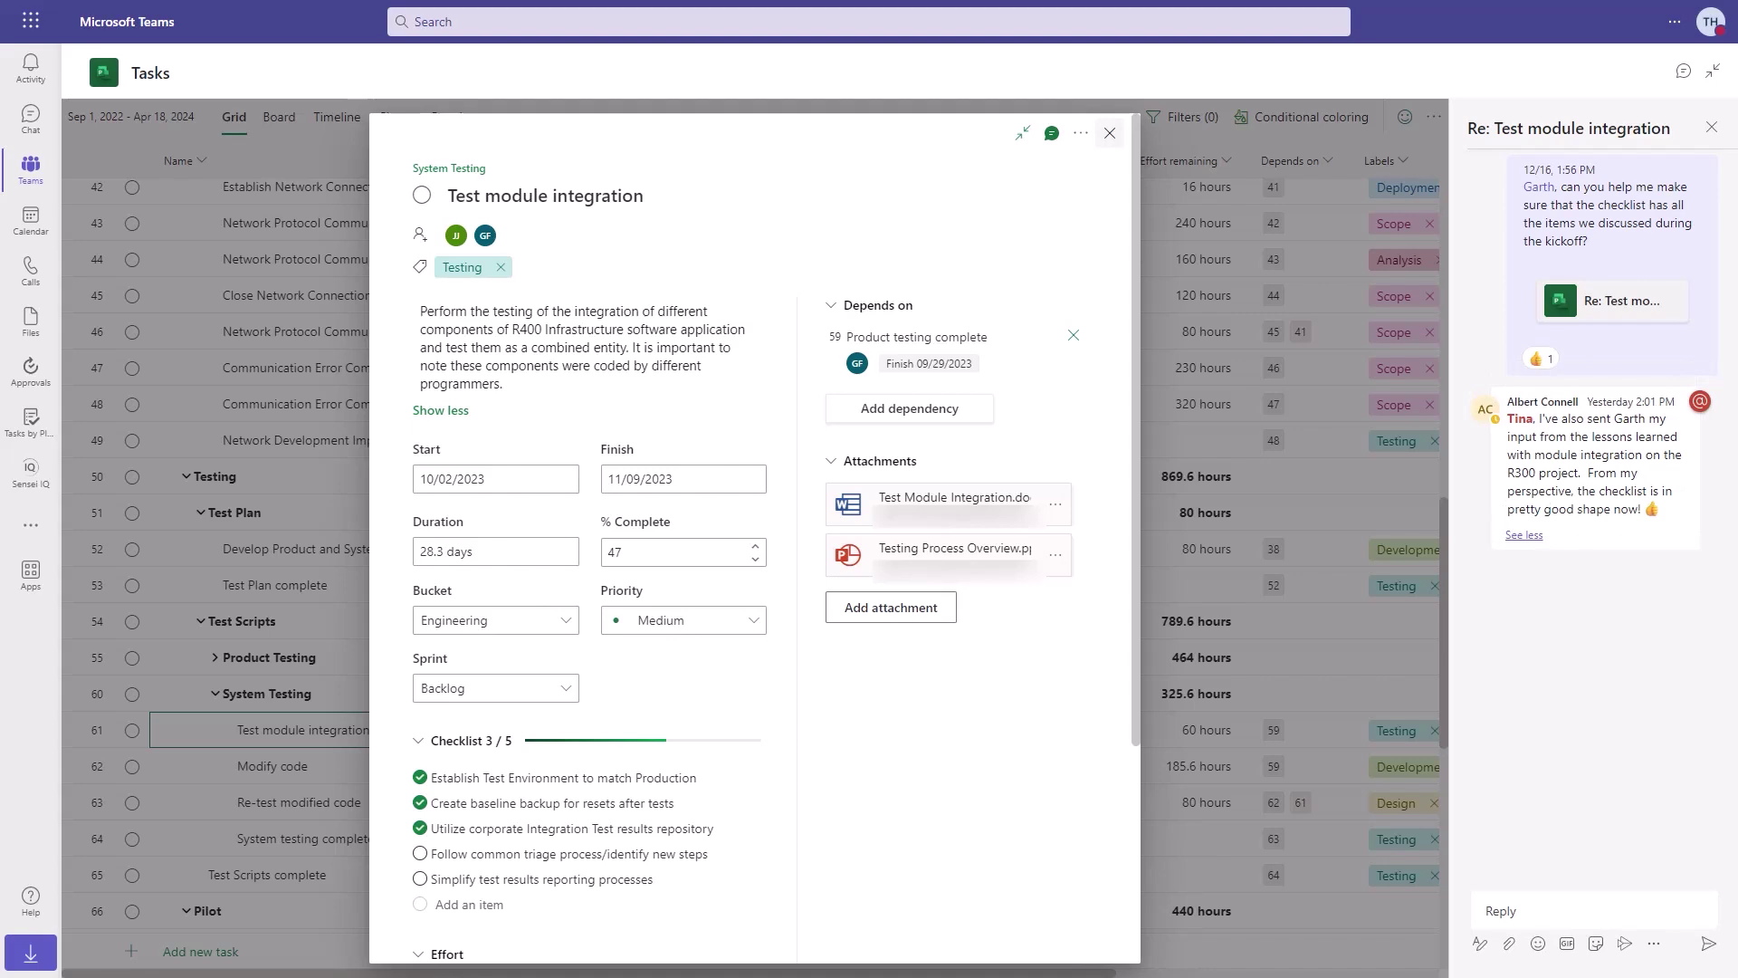
{"action": "key", "text": "Escape"}
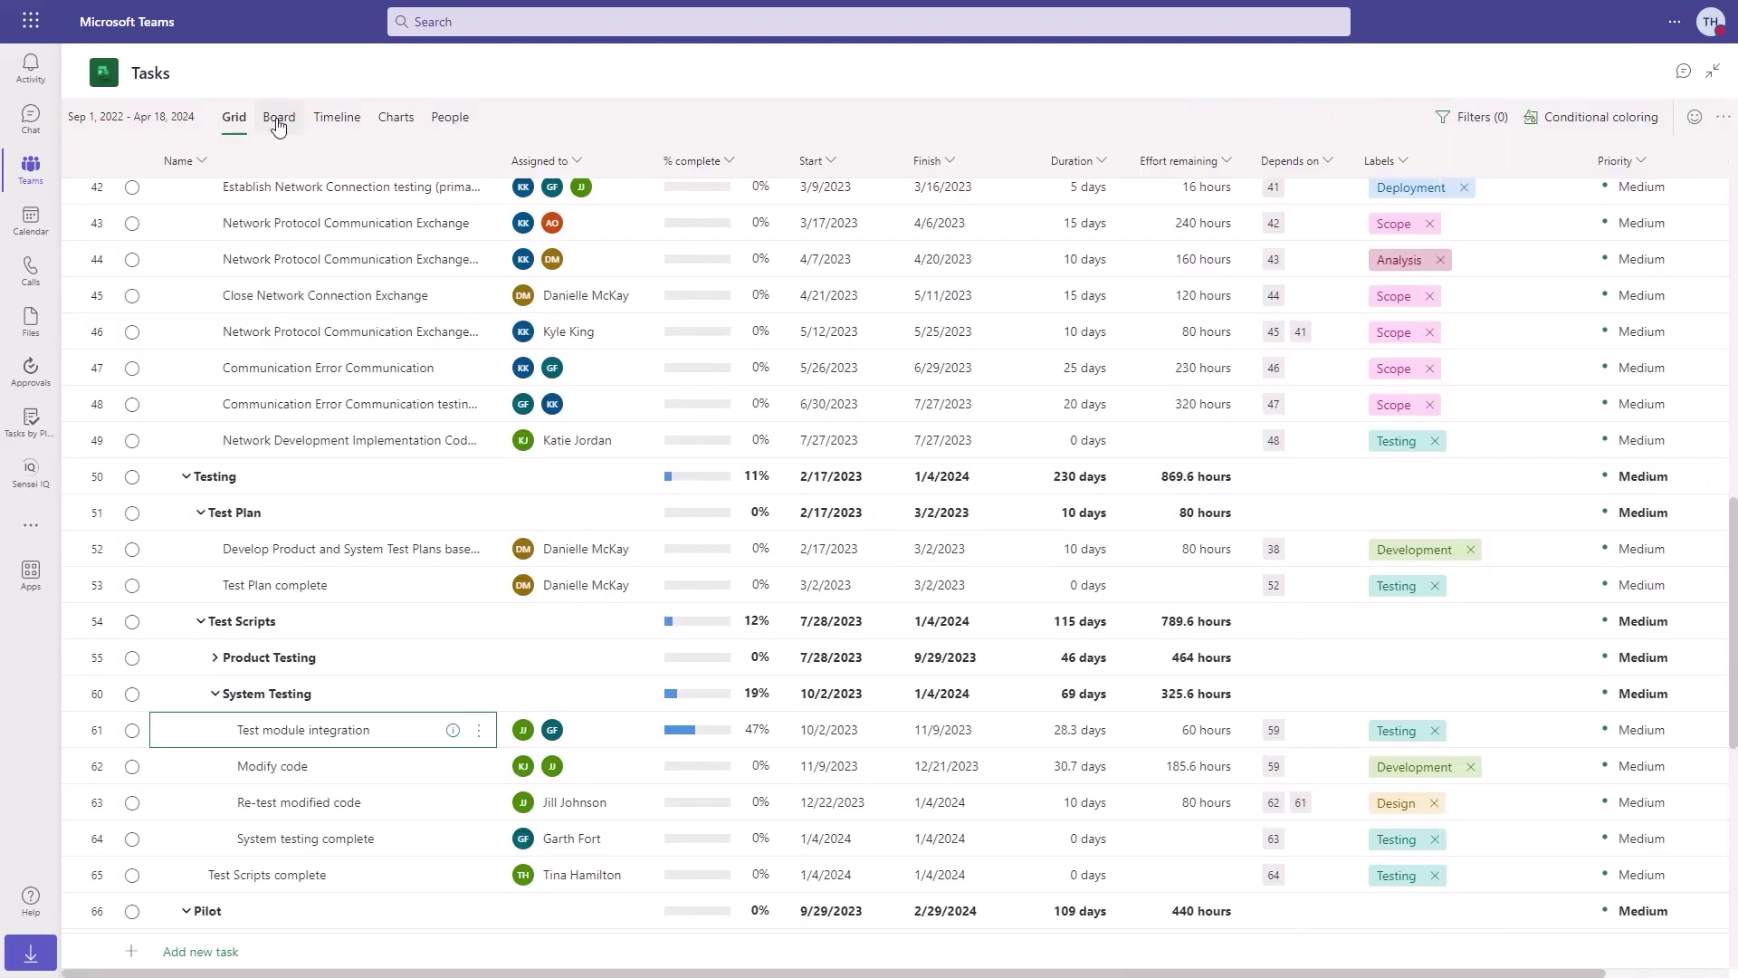
Step: In Board view, move the Communication Error Communication card to Engineering and group by assignee
{"action": "left_click", "coordinate": [279, 117]}
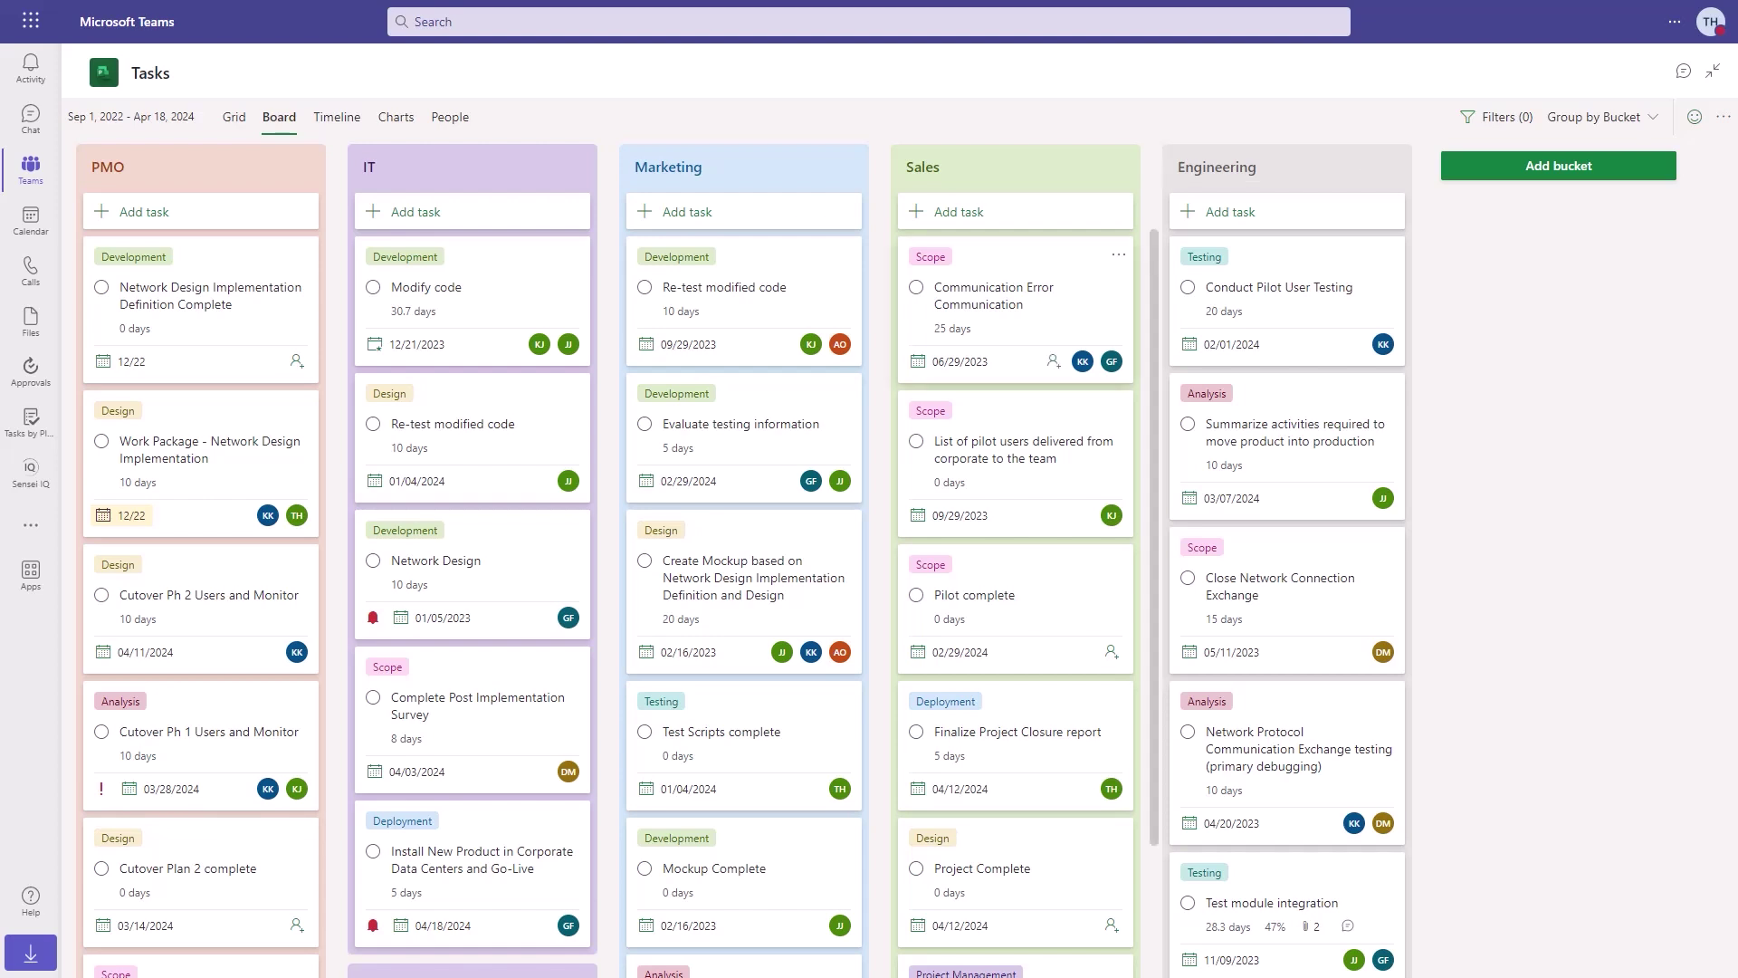
{"action": "left_click_drag", "start_coordinate": [1016, 295], "coordinate": [1287, 296]}
{"action": "left_click", "coordinate": [1602, 118]}
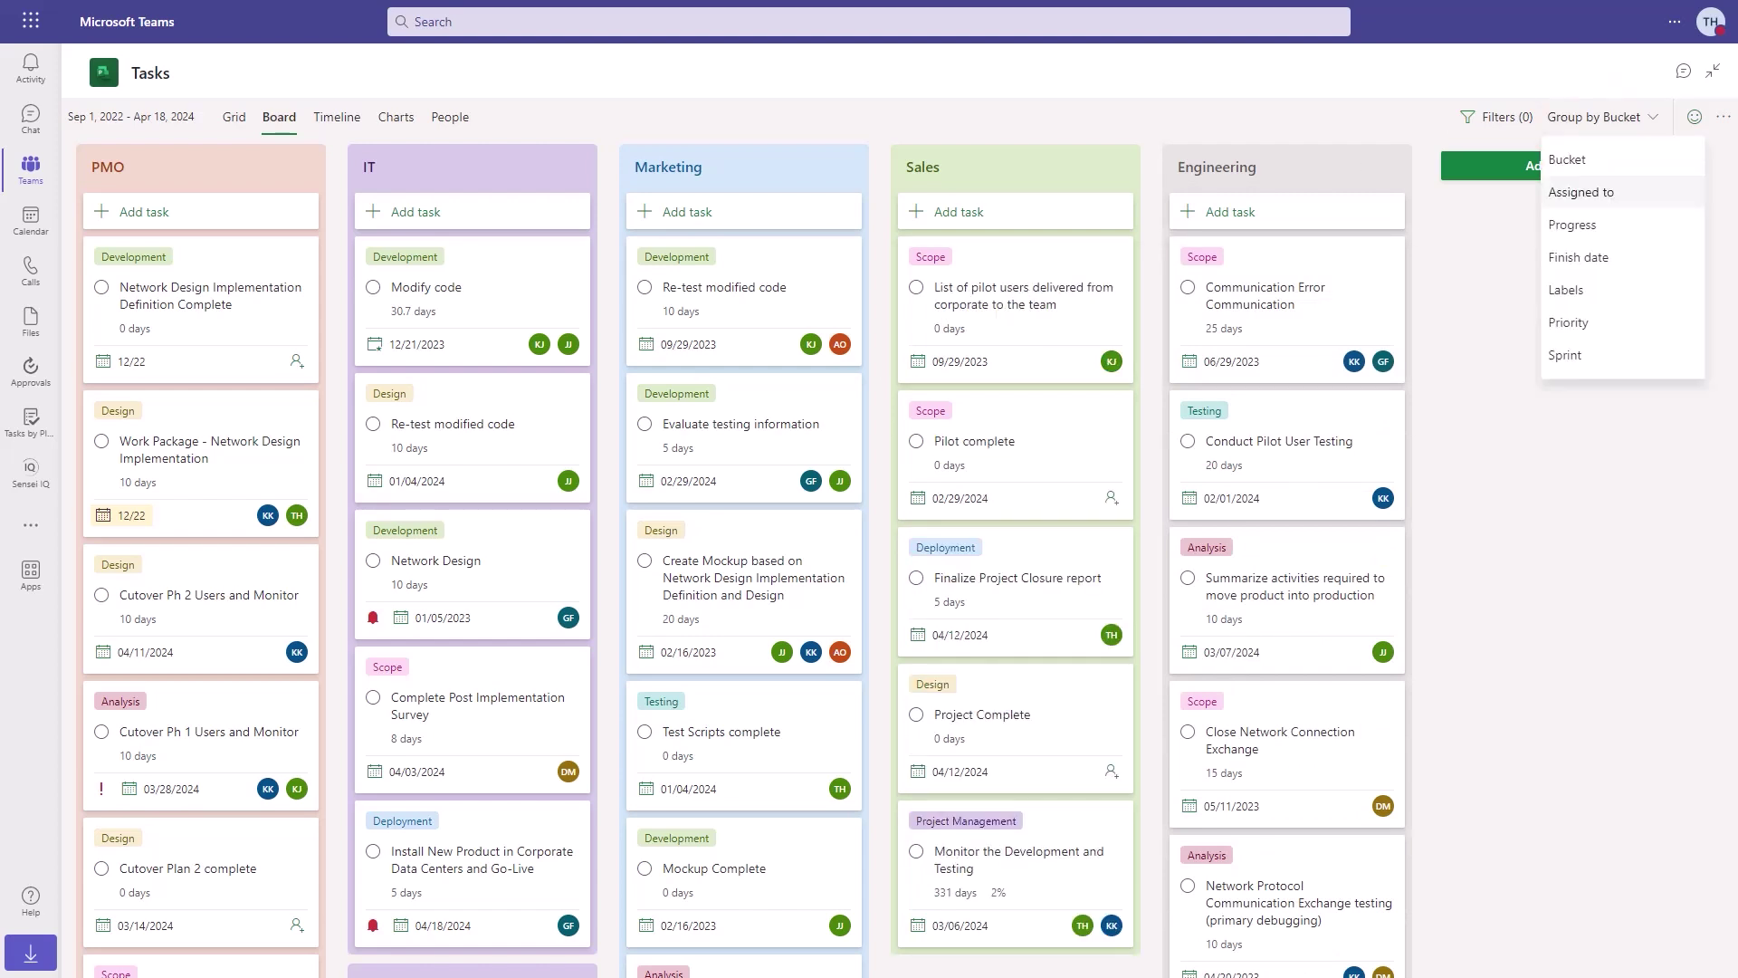
{"action": "left_click", "coordinate": [1581, 191]}
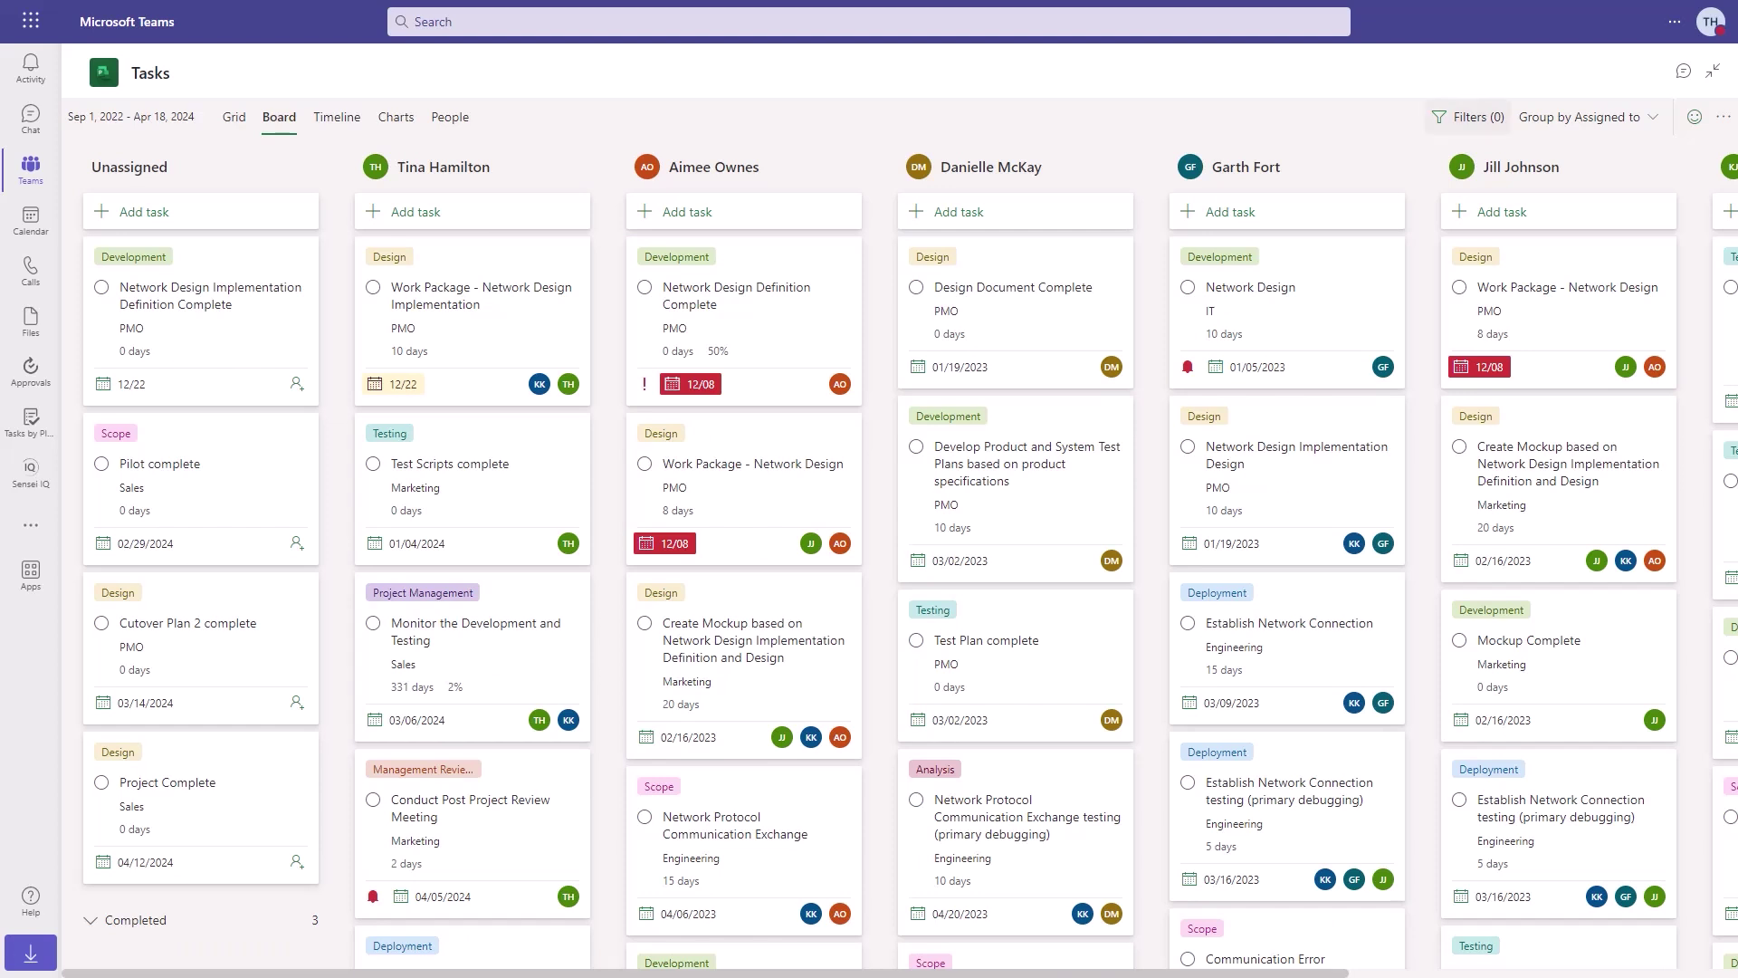
Step: Filter the board to late tasks and regroup it by progress, then finish date
{"action": "left_click", "coordinate": [1468, 117]}
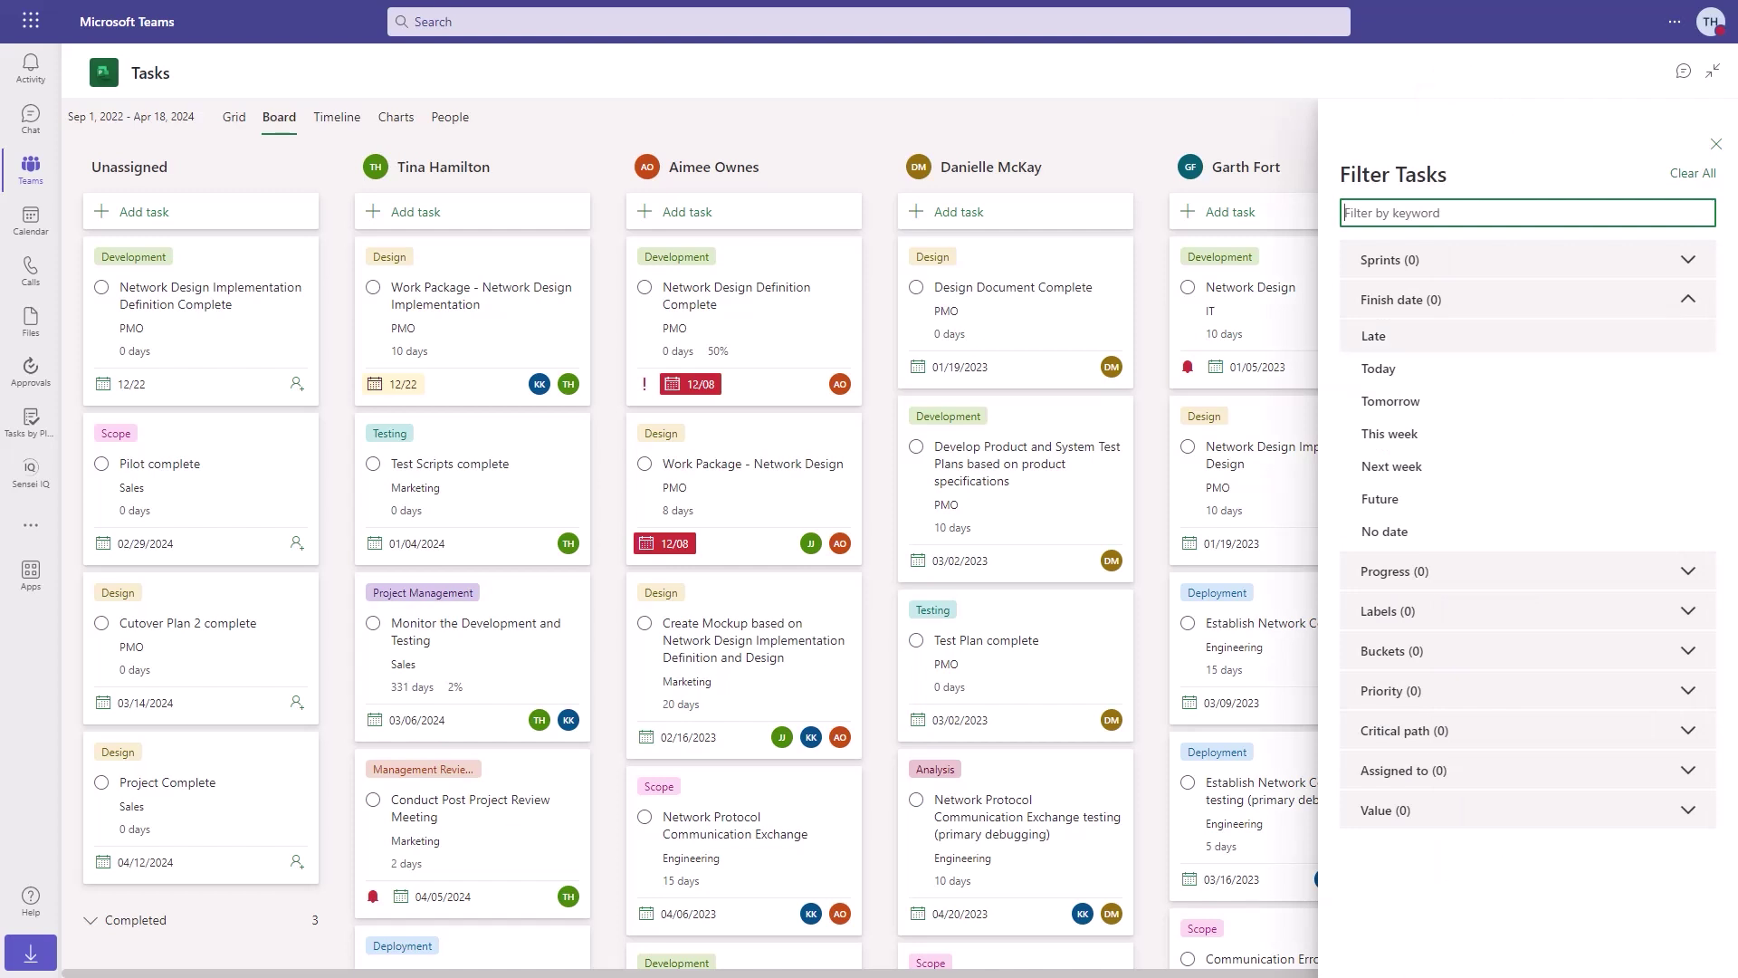
{"action": "left_click", "coordinate": [1521, 336]}
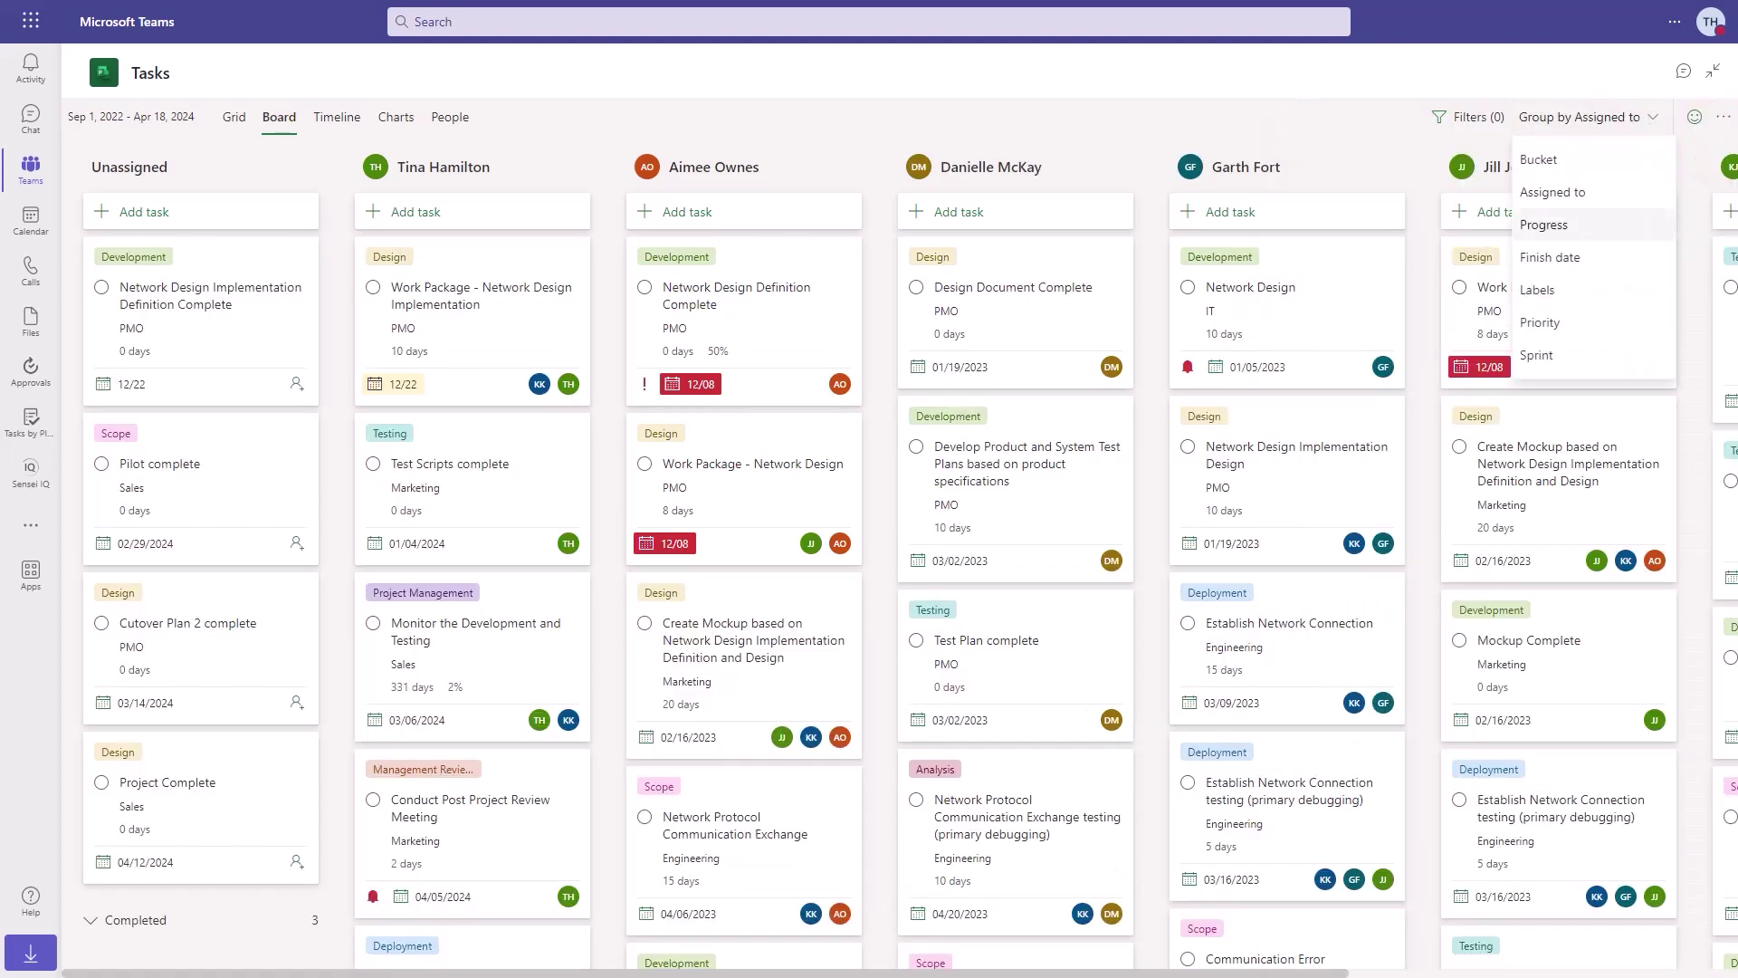
{"action": "left_click", "coordinate": [1545, 224]}
{"action": "left_click", "coordinate": [1584, 118]}
{"action": "left_click", "coordinate": [1549, 257]}
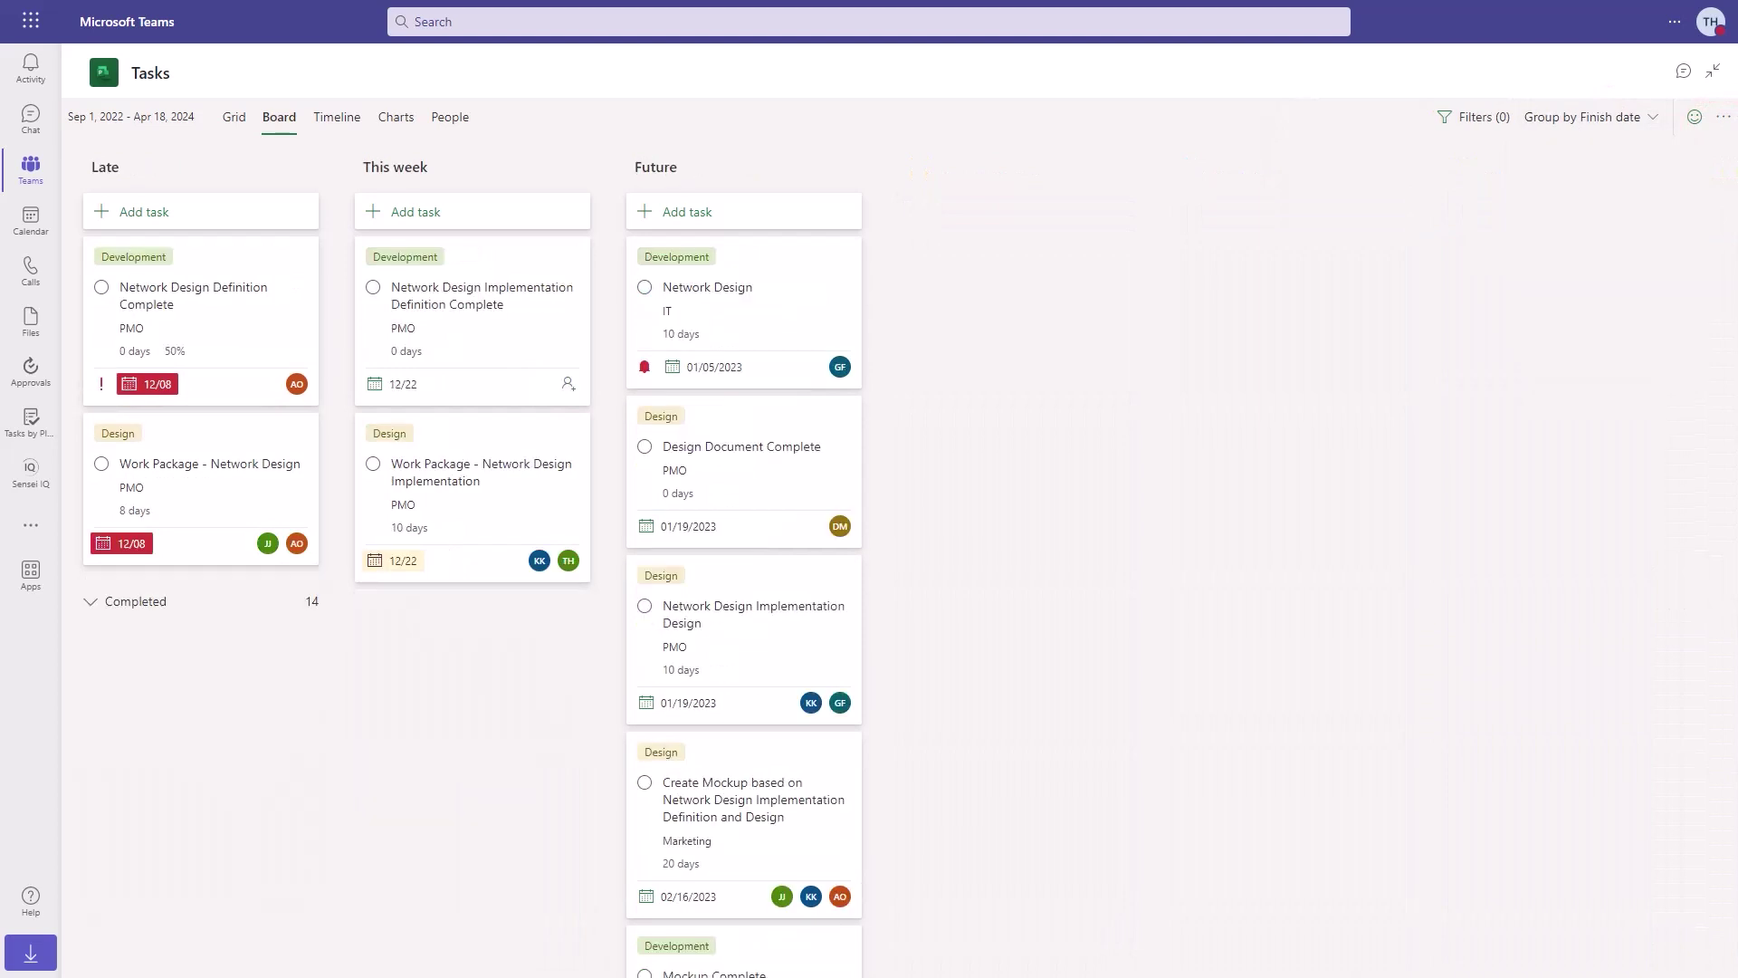
Step: Regroup the board by labels, priority and sprint, then switch to the Gantt timeline
{"action": "left_click", "coordinate": [1583, 117]}
{"action": "left_click", "coordinate": [1550, 289]}
{"action": "left_click", "coordinate": [1584, 117]}
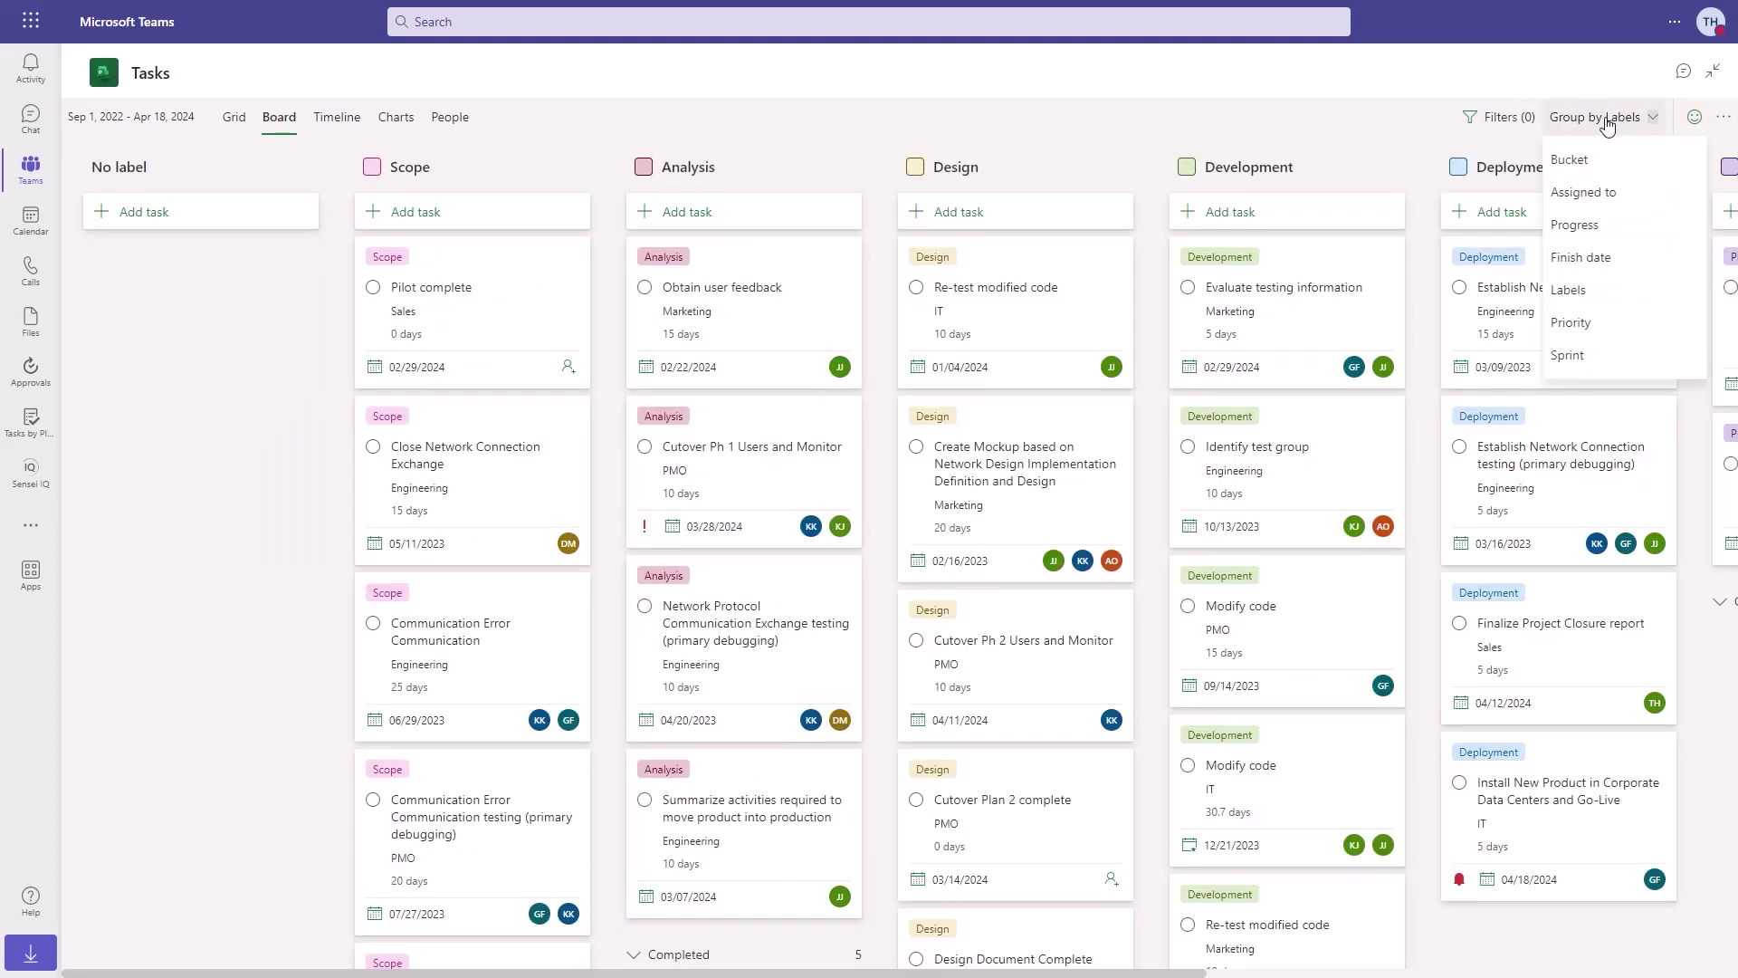
{"action": "left_click", "coordinate": [1564, 322]}
{"action": "left_click", "coordinate": [1603, 118]}
{"action": "left_click", "coordinate": [1564, 354]}
{"action": "left_click", "coordinate": [338, 117]}
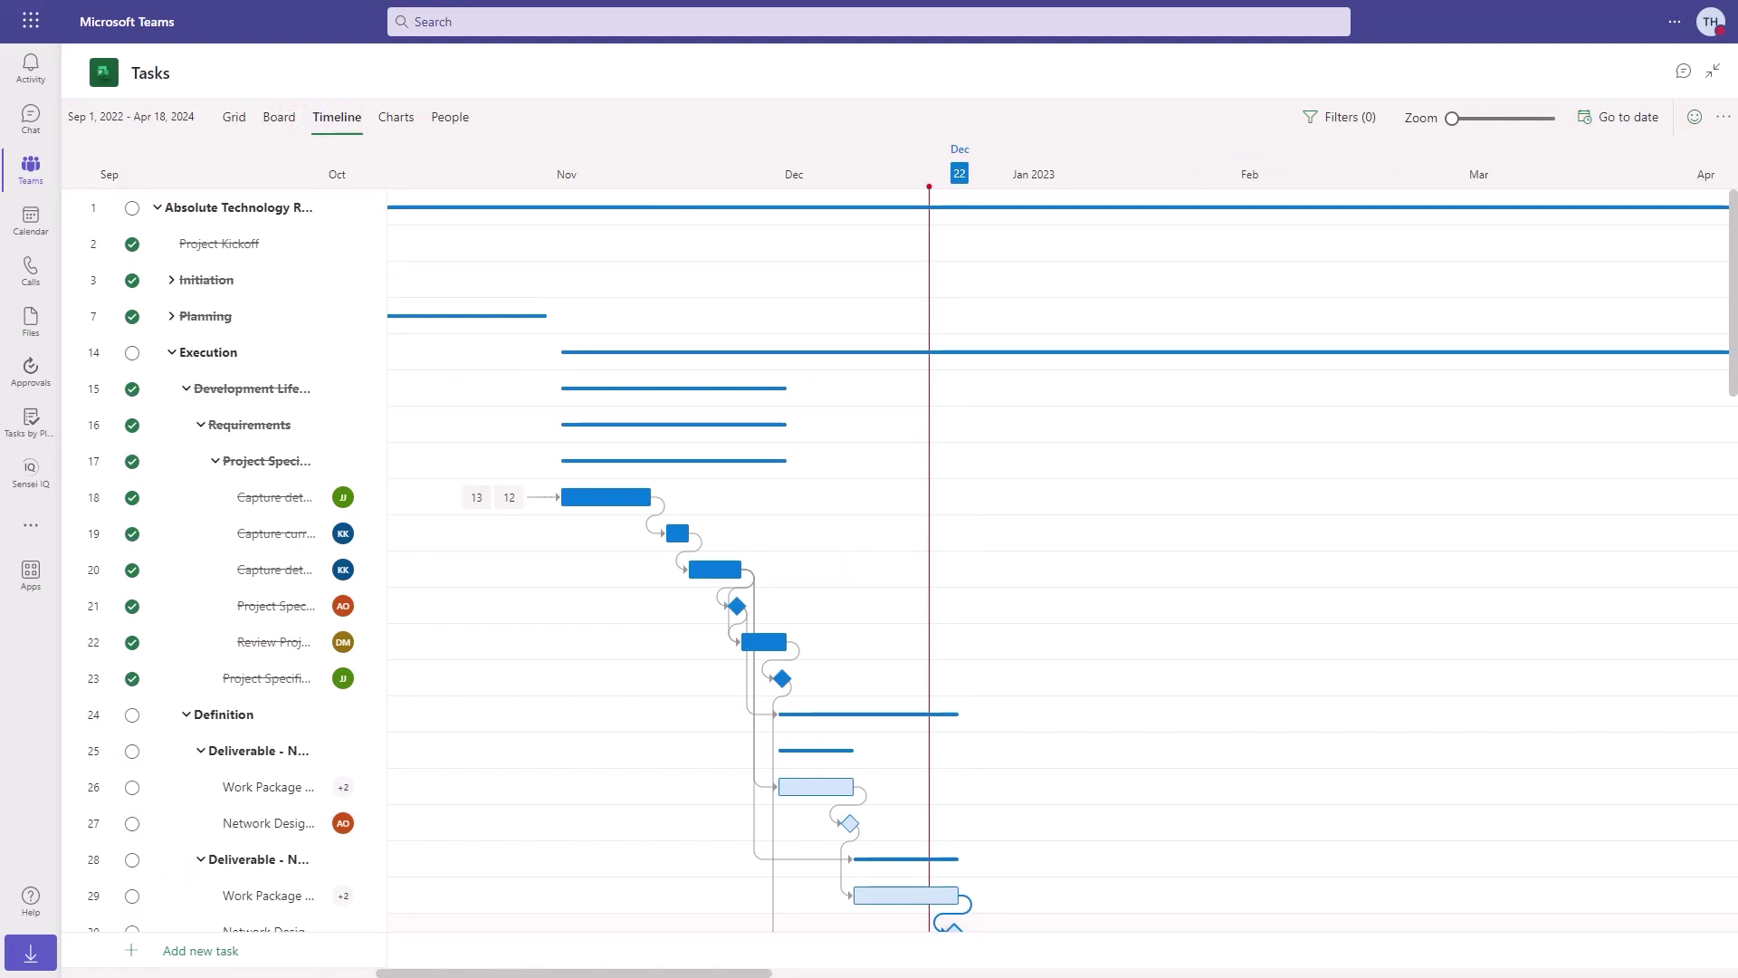
{"action": "scroll", "coordinate": [815, 625], "scroll_direction": "down", "scroll_amount": 2}
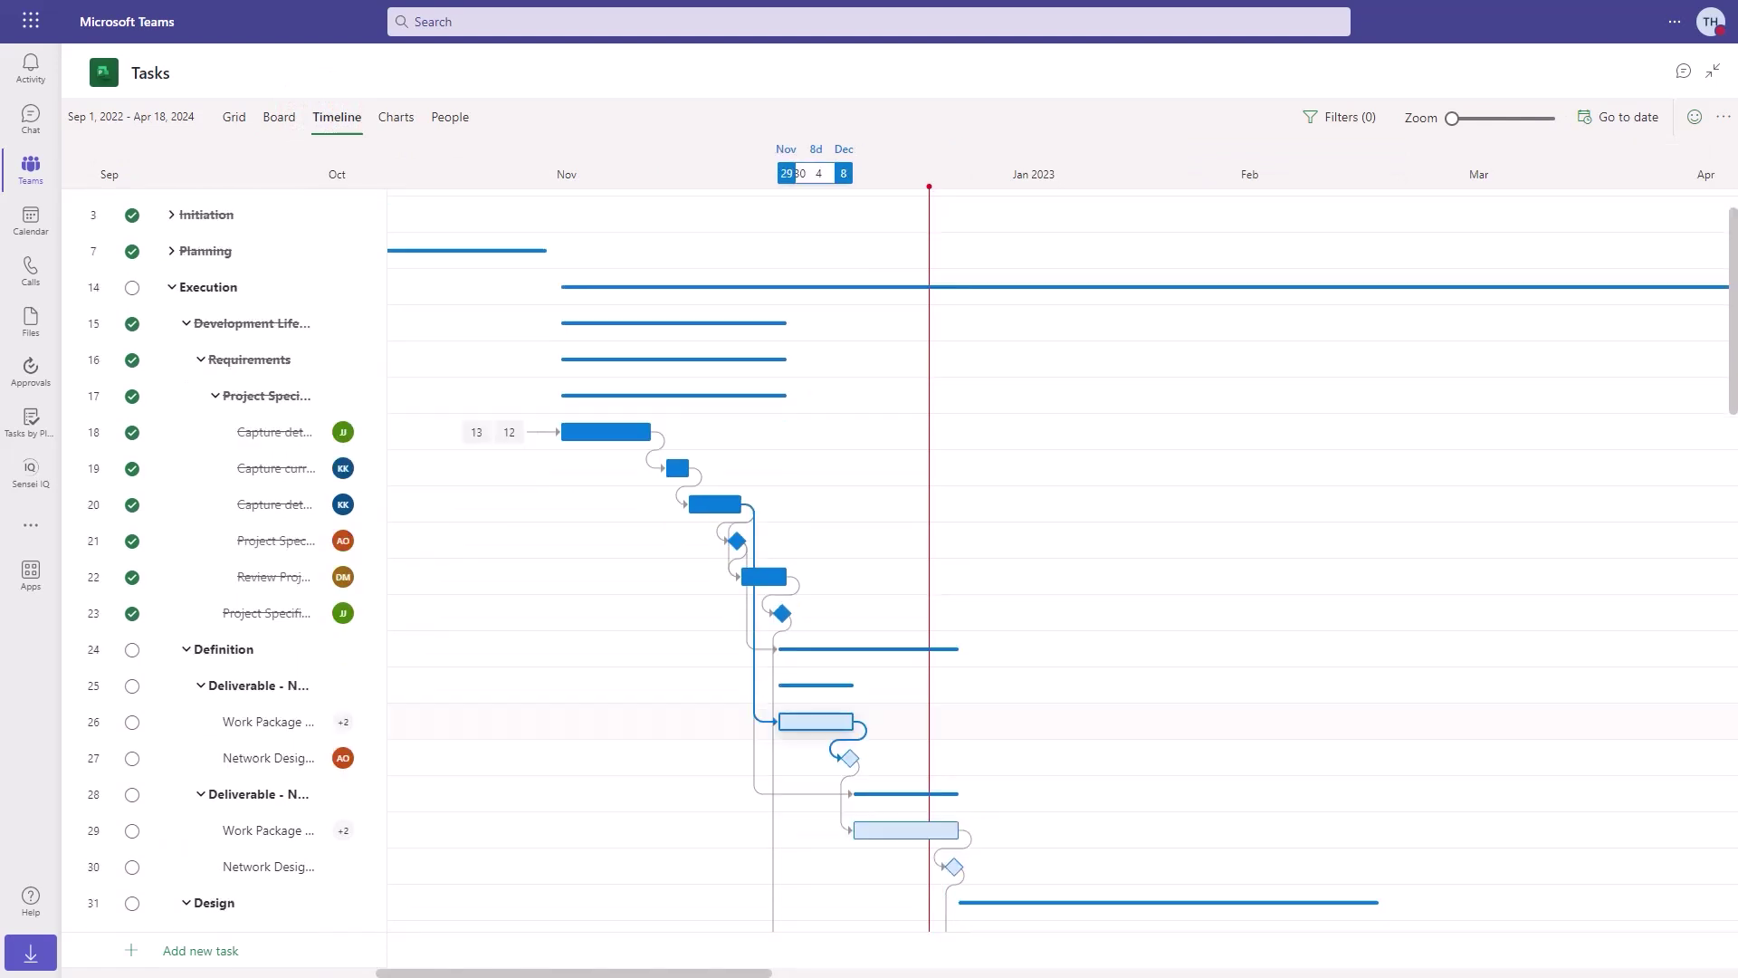
{"action": "scroll", "coordinate": [815, 625], "scroll_direction": "down", "scroll_amount": 1}
{"action": "scroll", "coordinate": [951, 679], "scroll_direction": "down", "scroll_amount": 1}
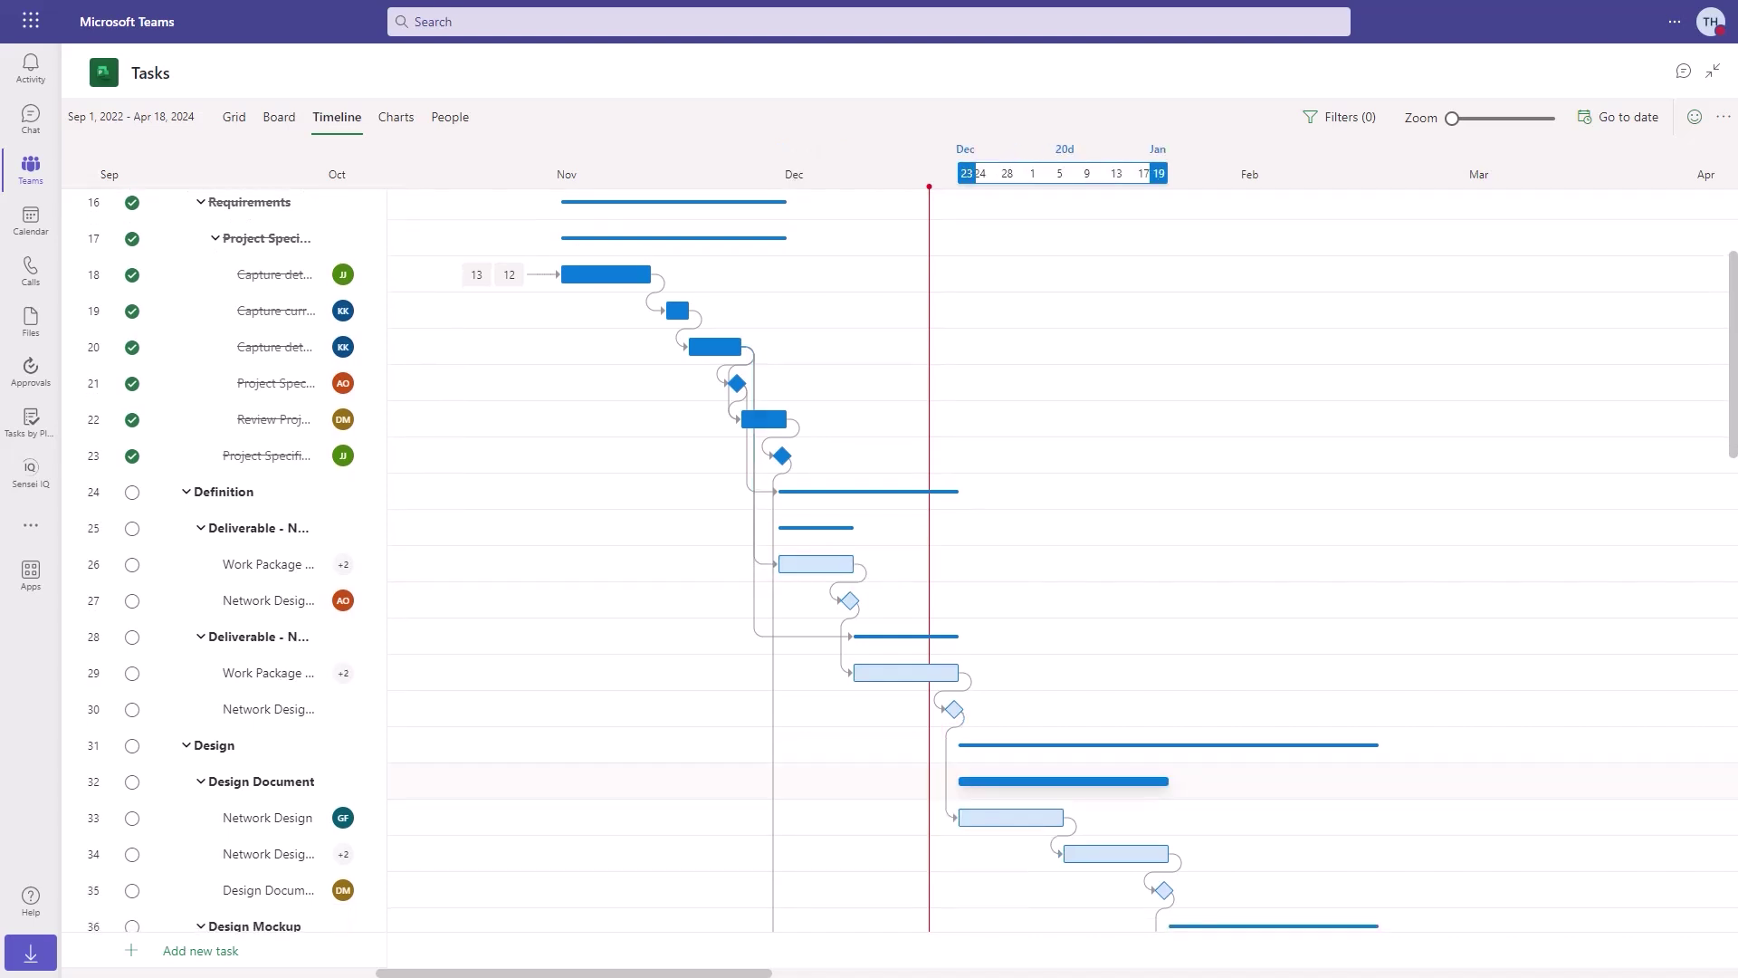
{"action": "scroll", "coordinate": [815, 543], "scroll_direction": "down", "scroll_amount": 2}
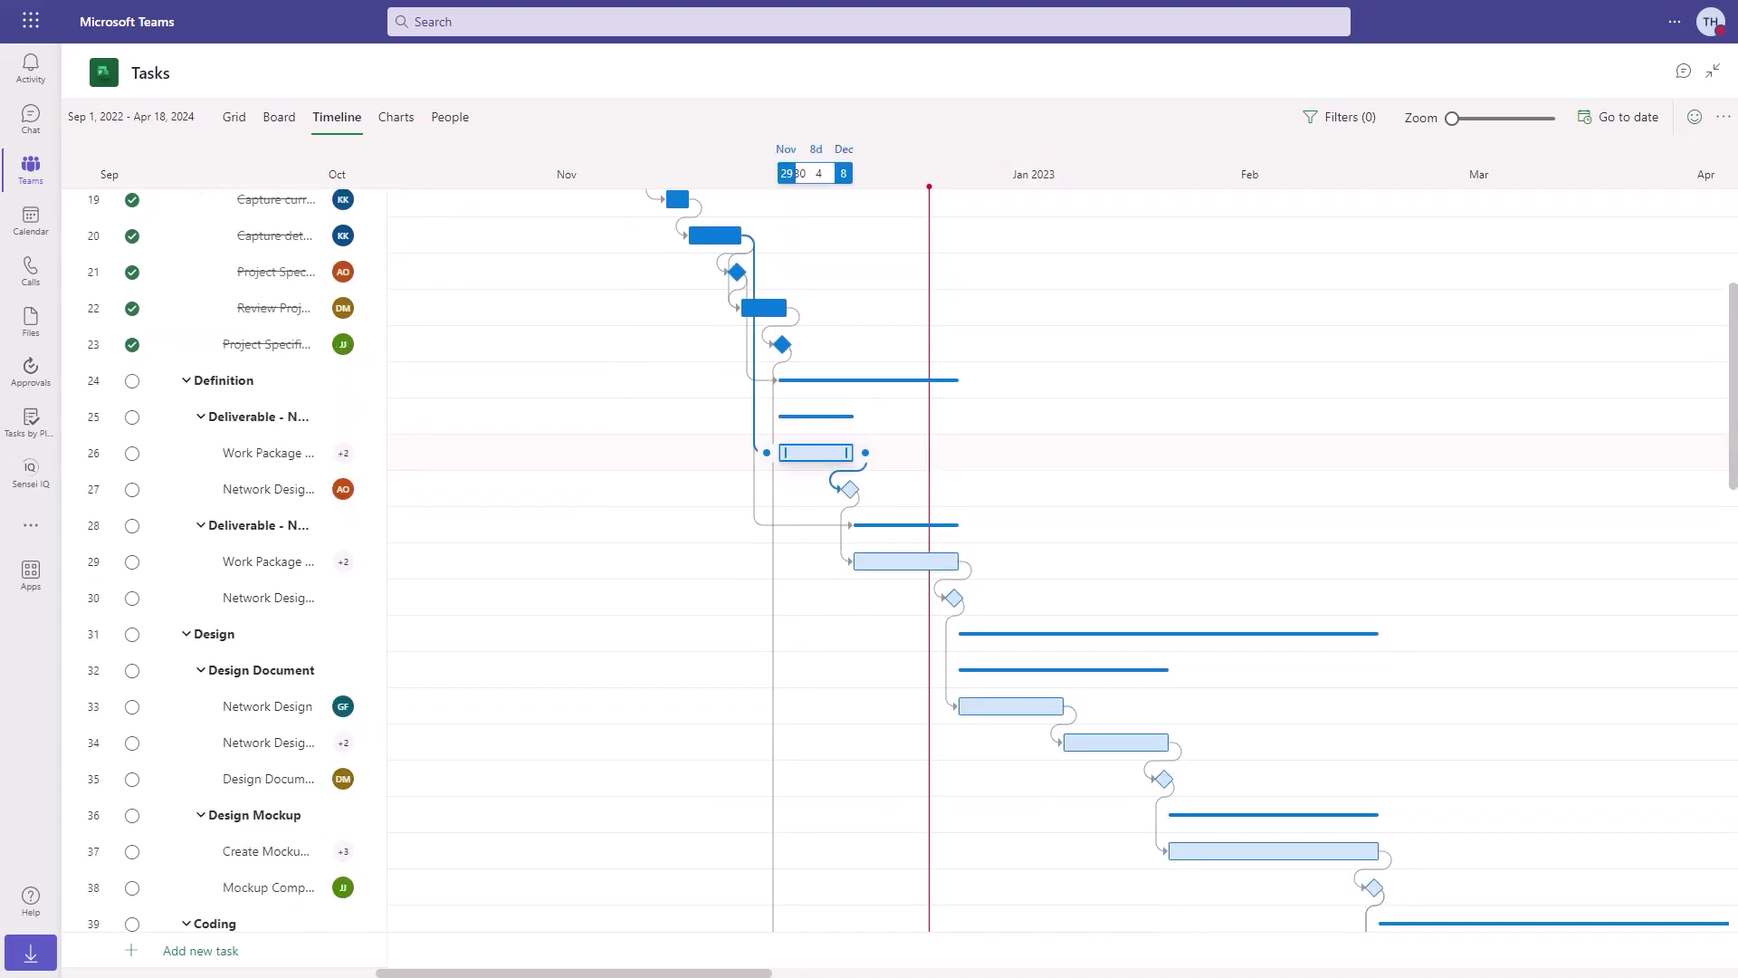
Step: Reschedule the row 26 work package later, mark it complete, and open the export menu
{"action": "mouse_move", "coordinate": [815, 453]}
{"action": "left_mouse_down"}
{"action": "mouse_move", "coordinate": [1284, 453]}
{"action": "mouse_move", "coordinate": [1087, 741]}
{"action": "left_mouse_up"}
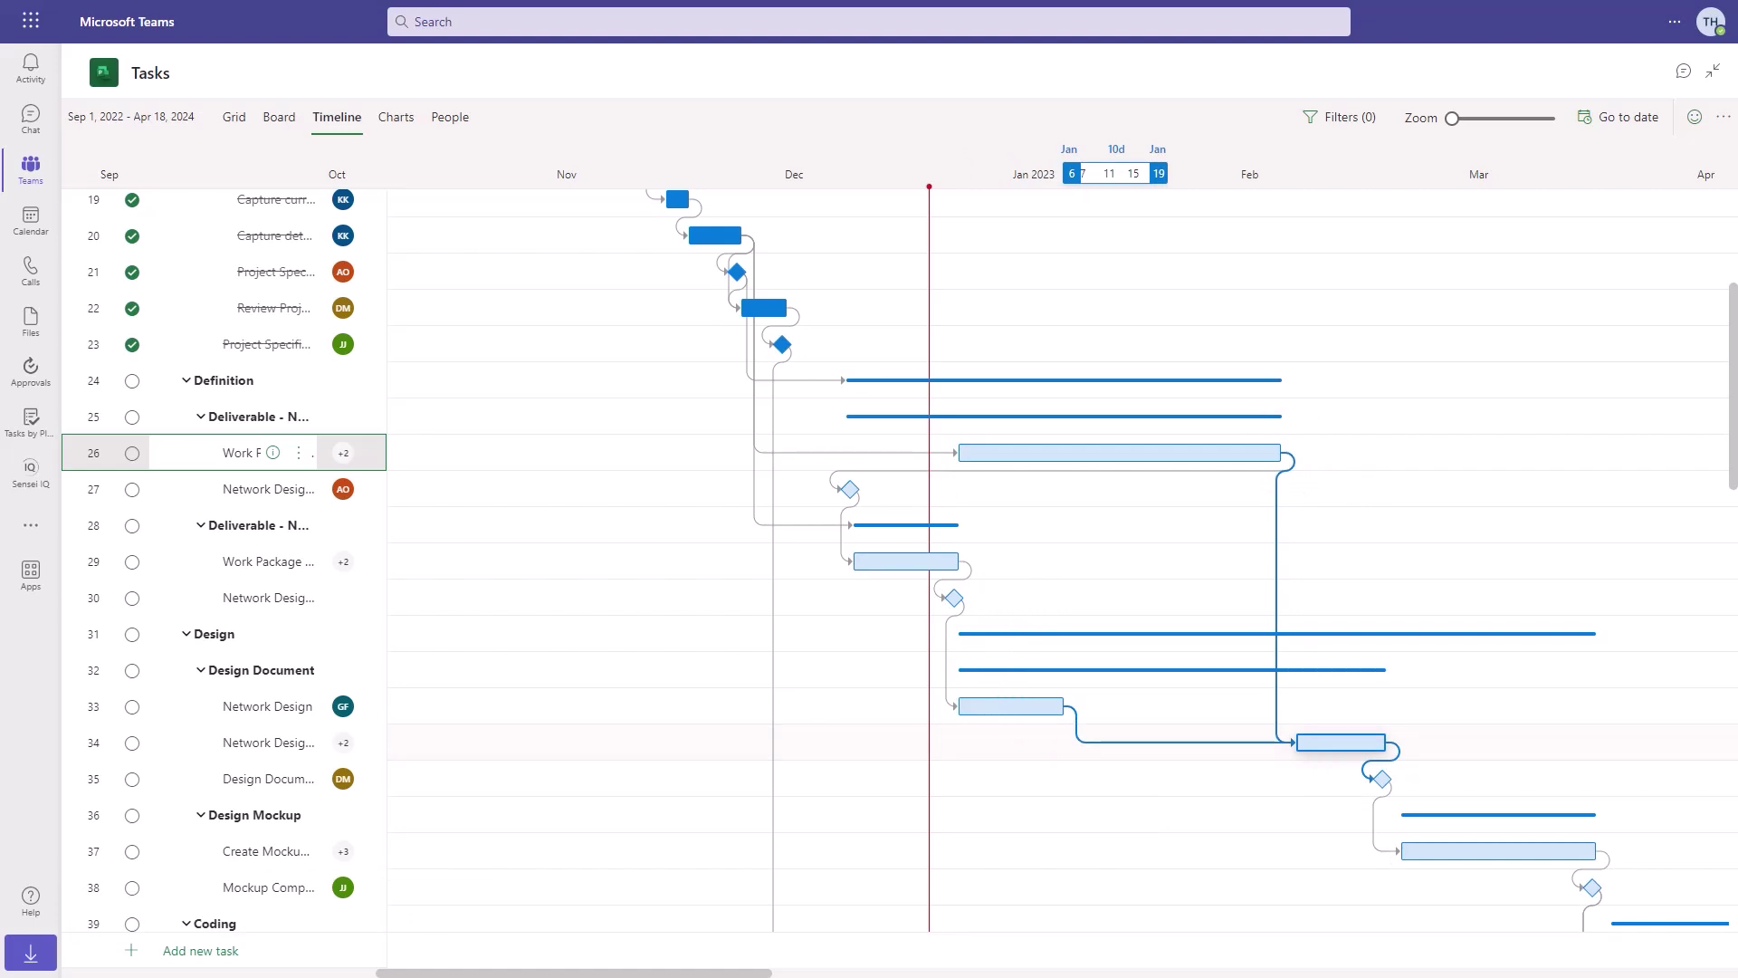
{"action": "left_click", "coordinate": [132, 453]}
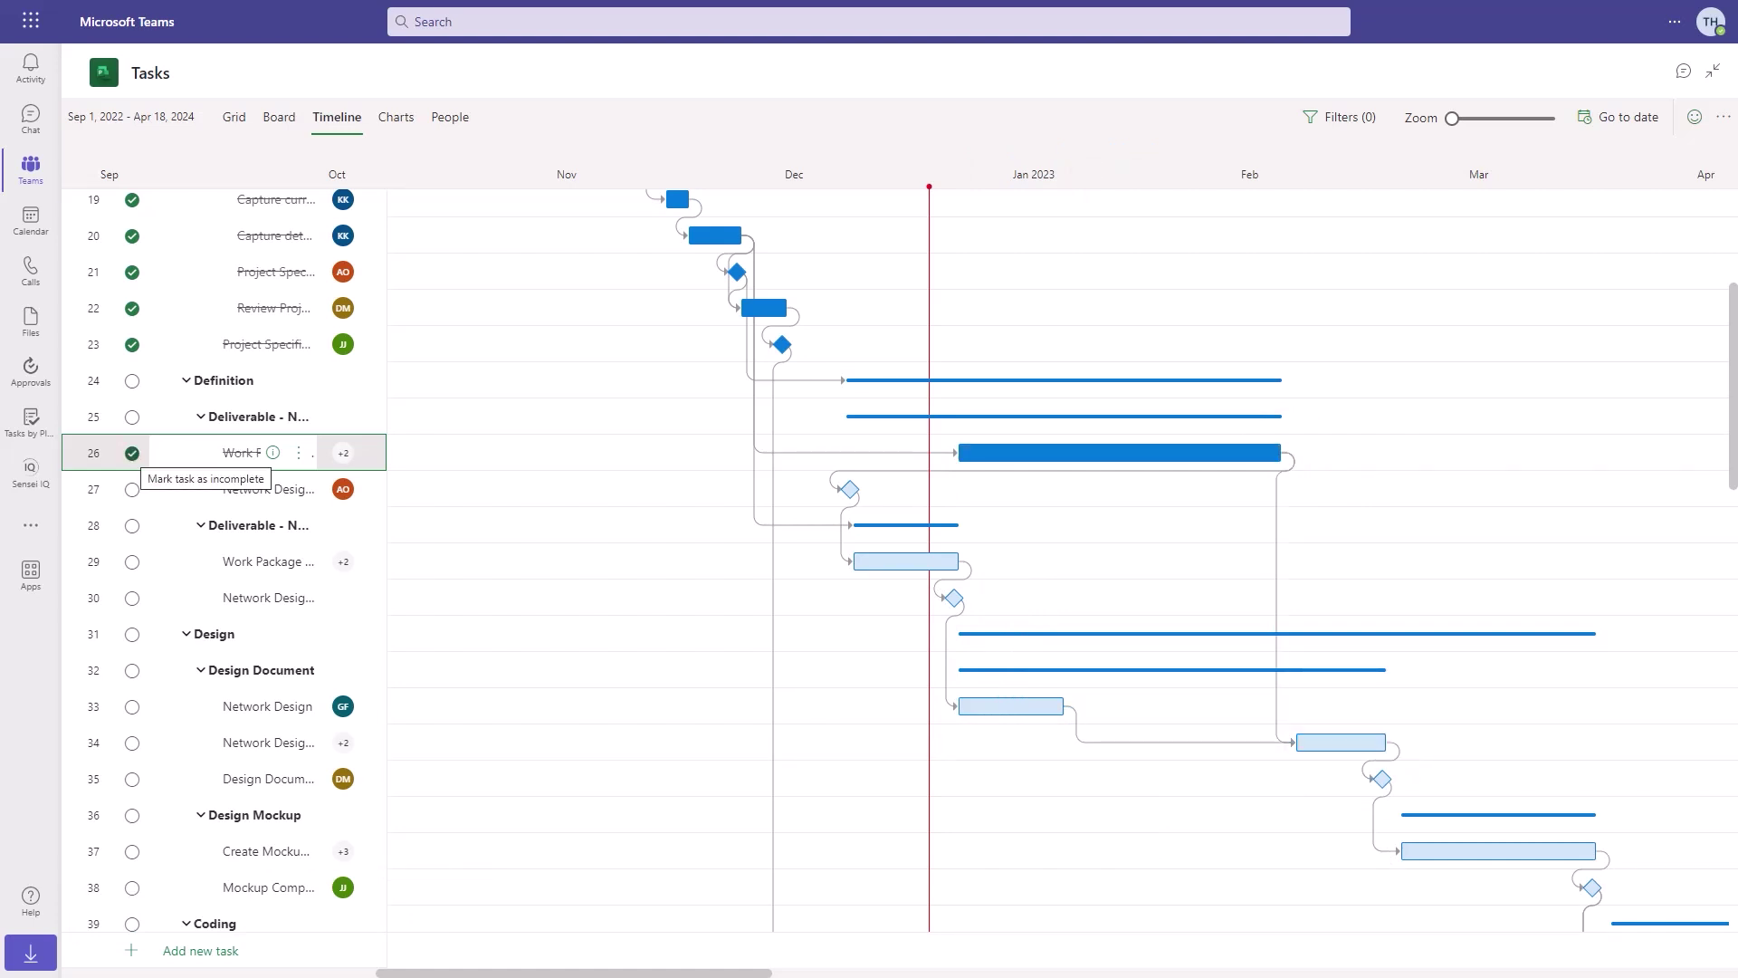
{"action": "left_click", "coordinate": [1723, 118]}
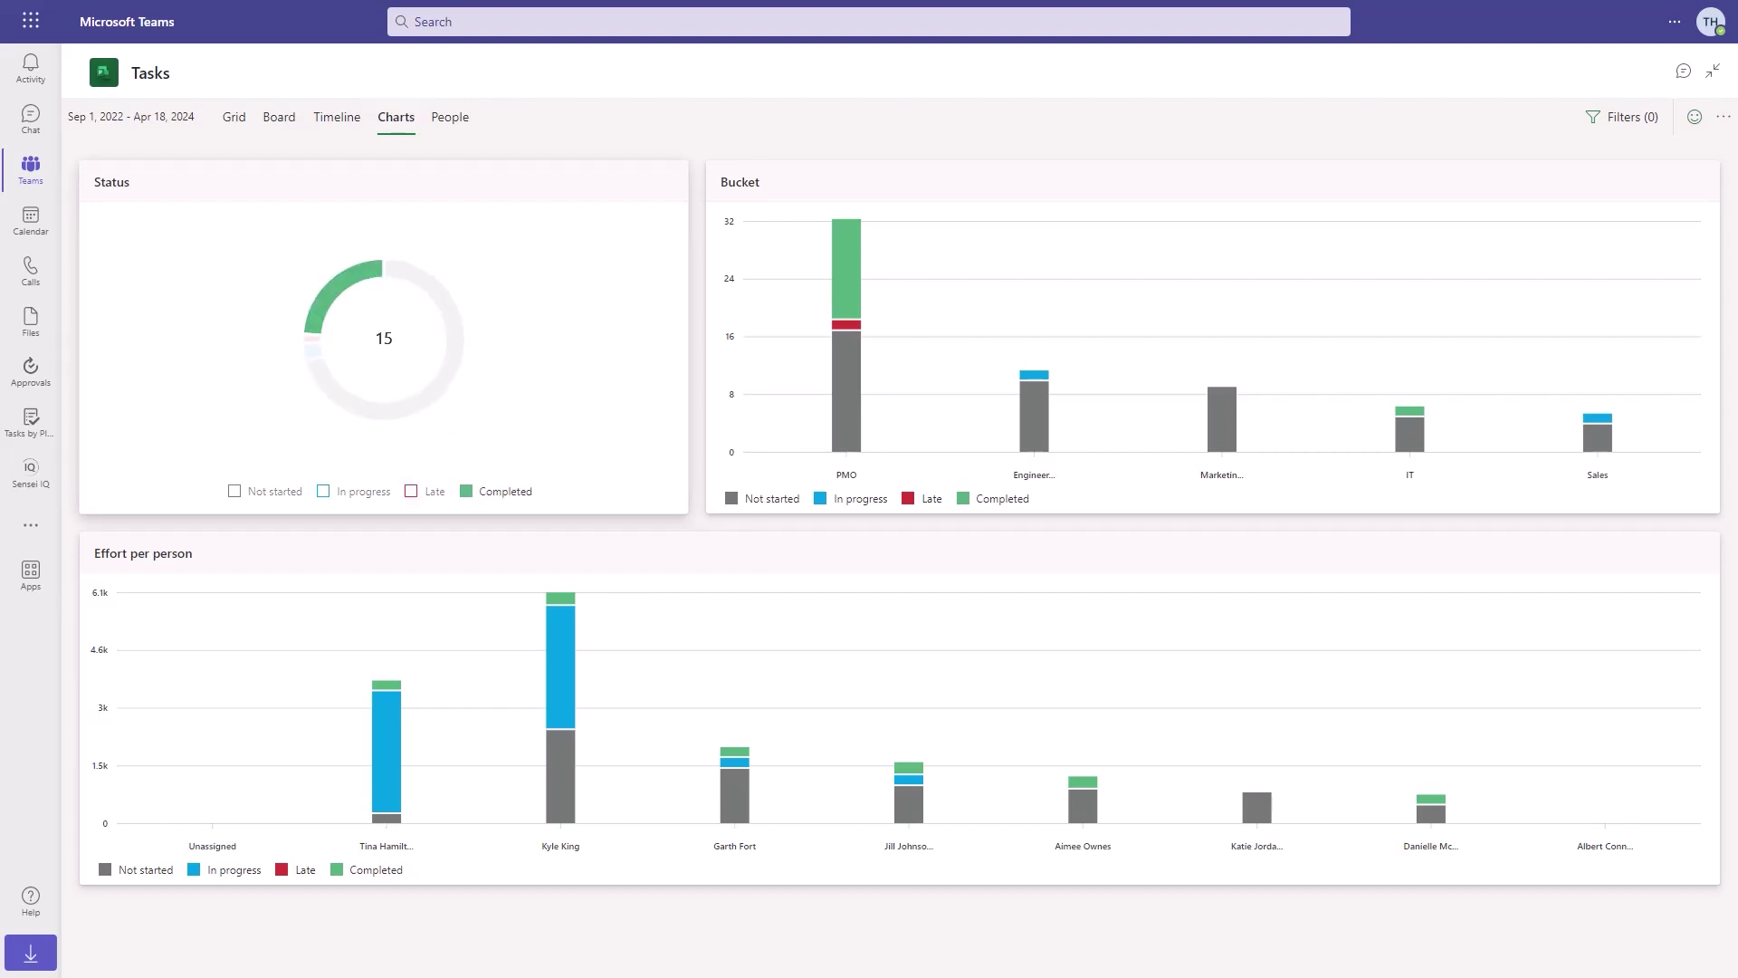
Step: Switch to the People view to see each assignee's tasks by bucket
{"action": "left_click", "coordinate": [450, 117]}
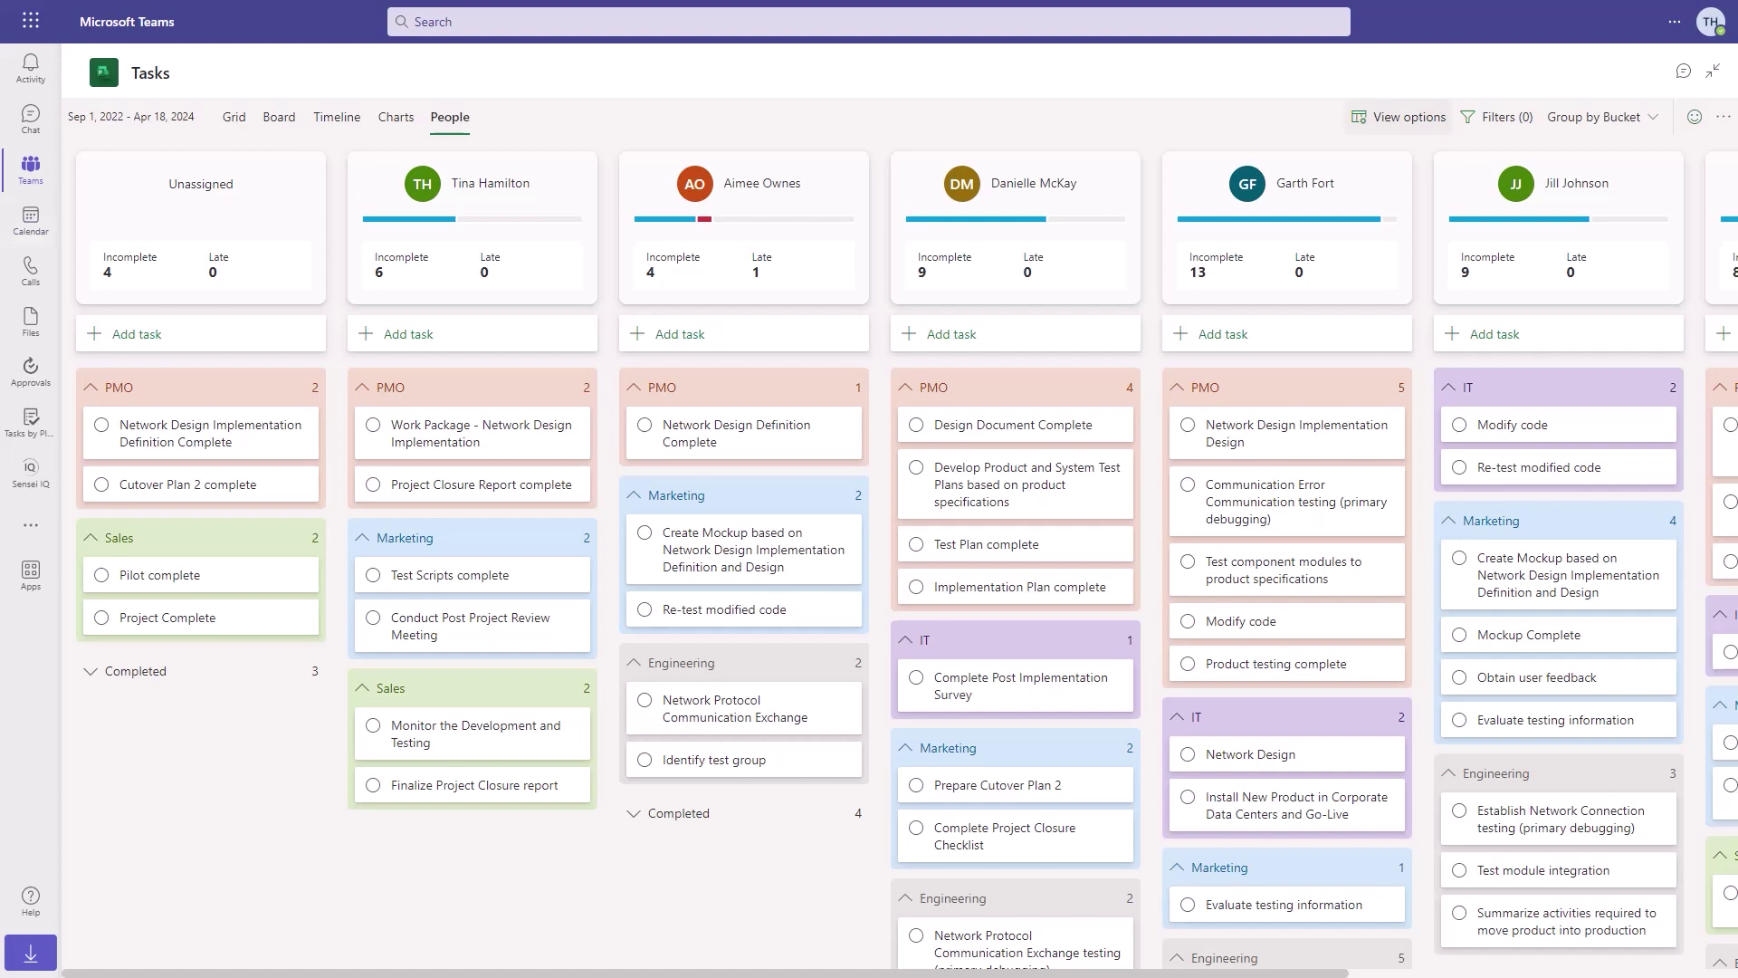
Step: Show People workload in hours with full-size cards, and expand the Critical path filter
{"action": "left_click", "coordinate": [1399, 117]}
{"action": "left_click", "coordinate": [1245, 188]}
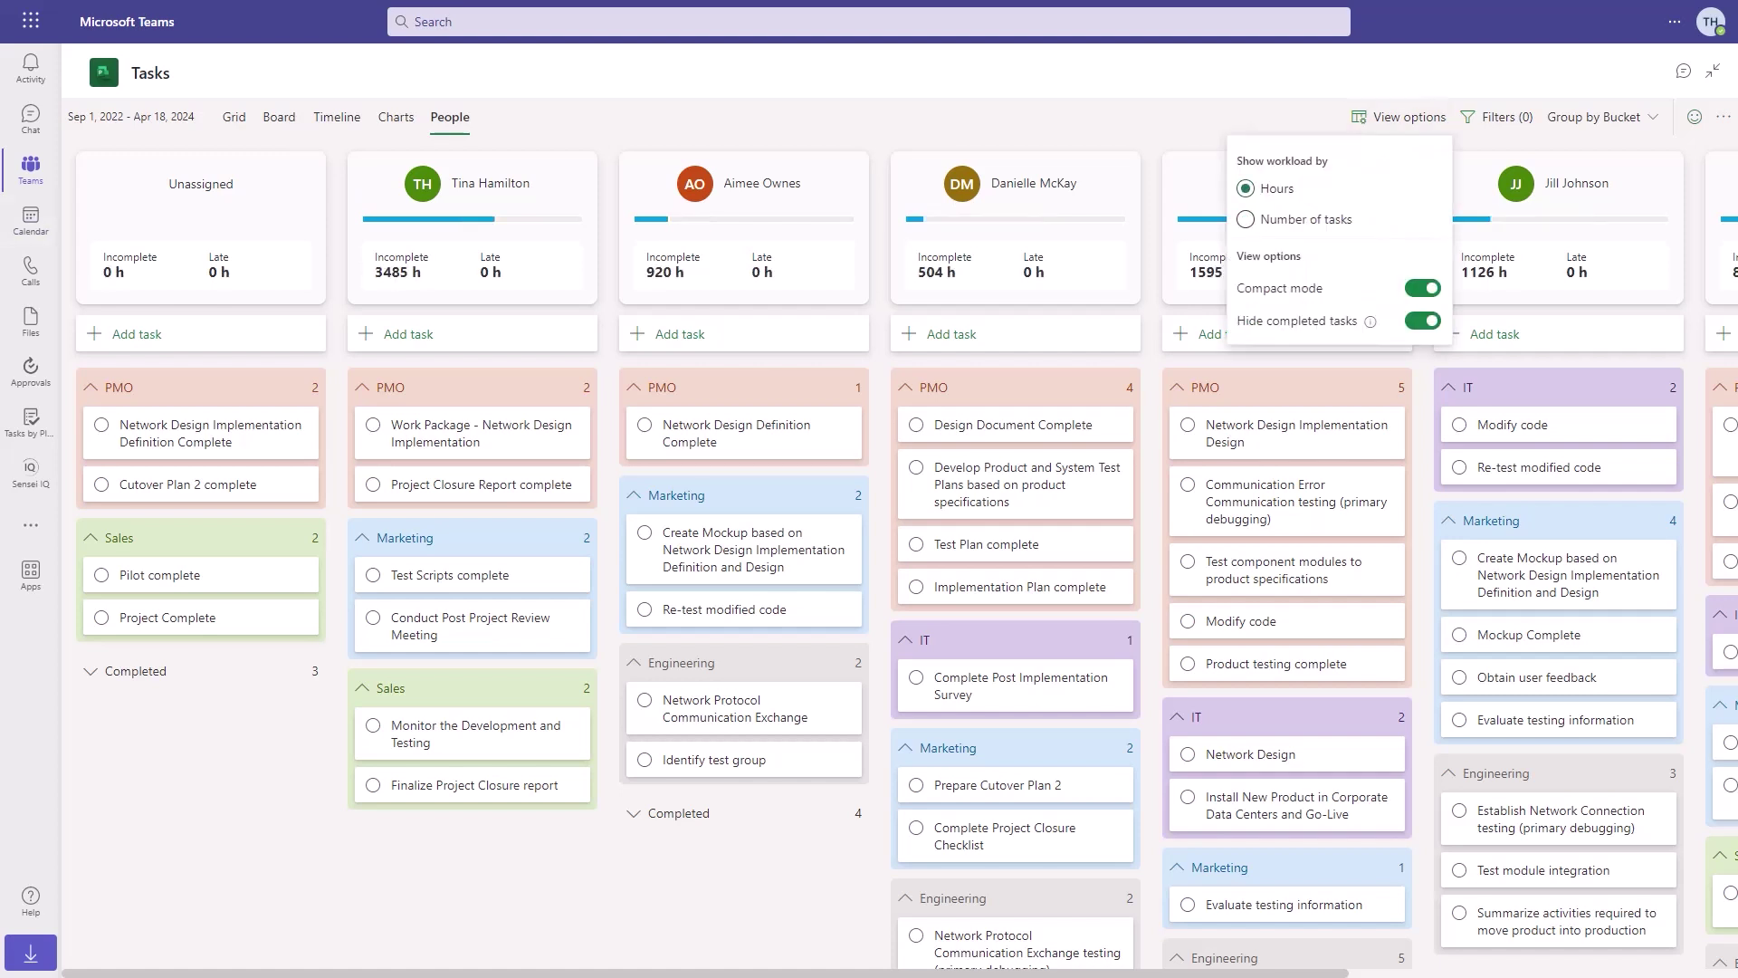
{"action": "left_click", "coordinate": [1422, 288]}
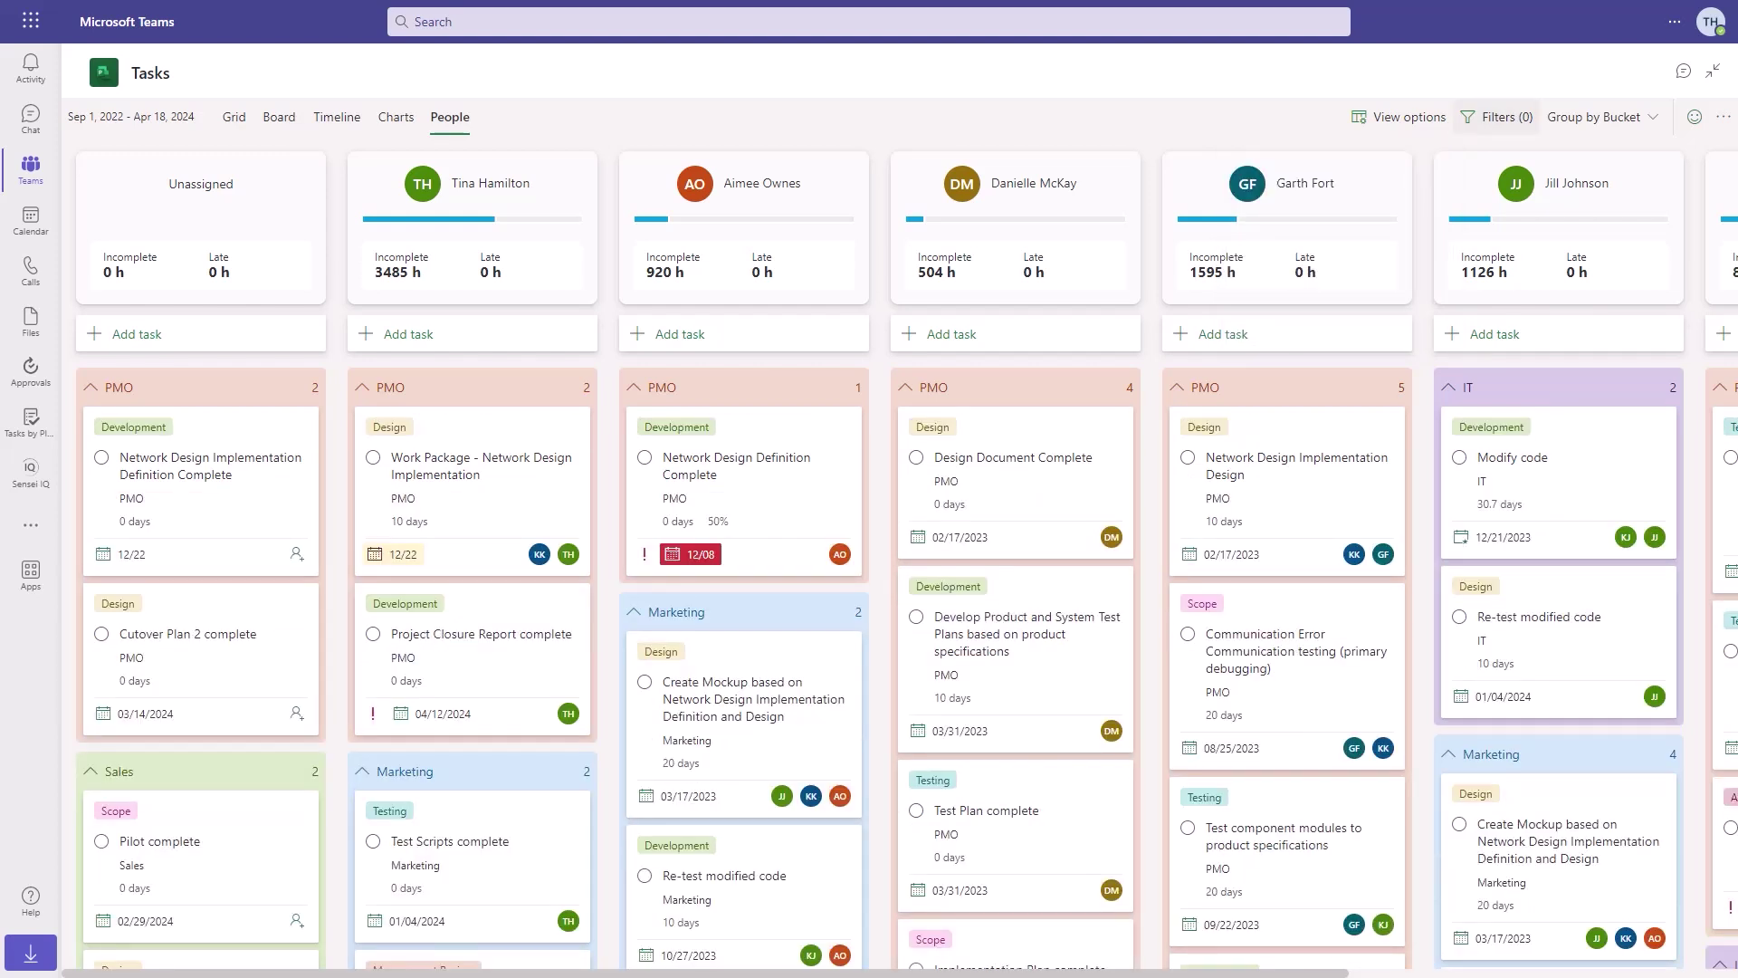
{"action": "left_click", "coordinate": [1498, 117]}
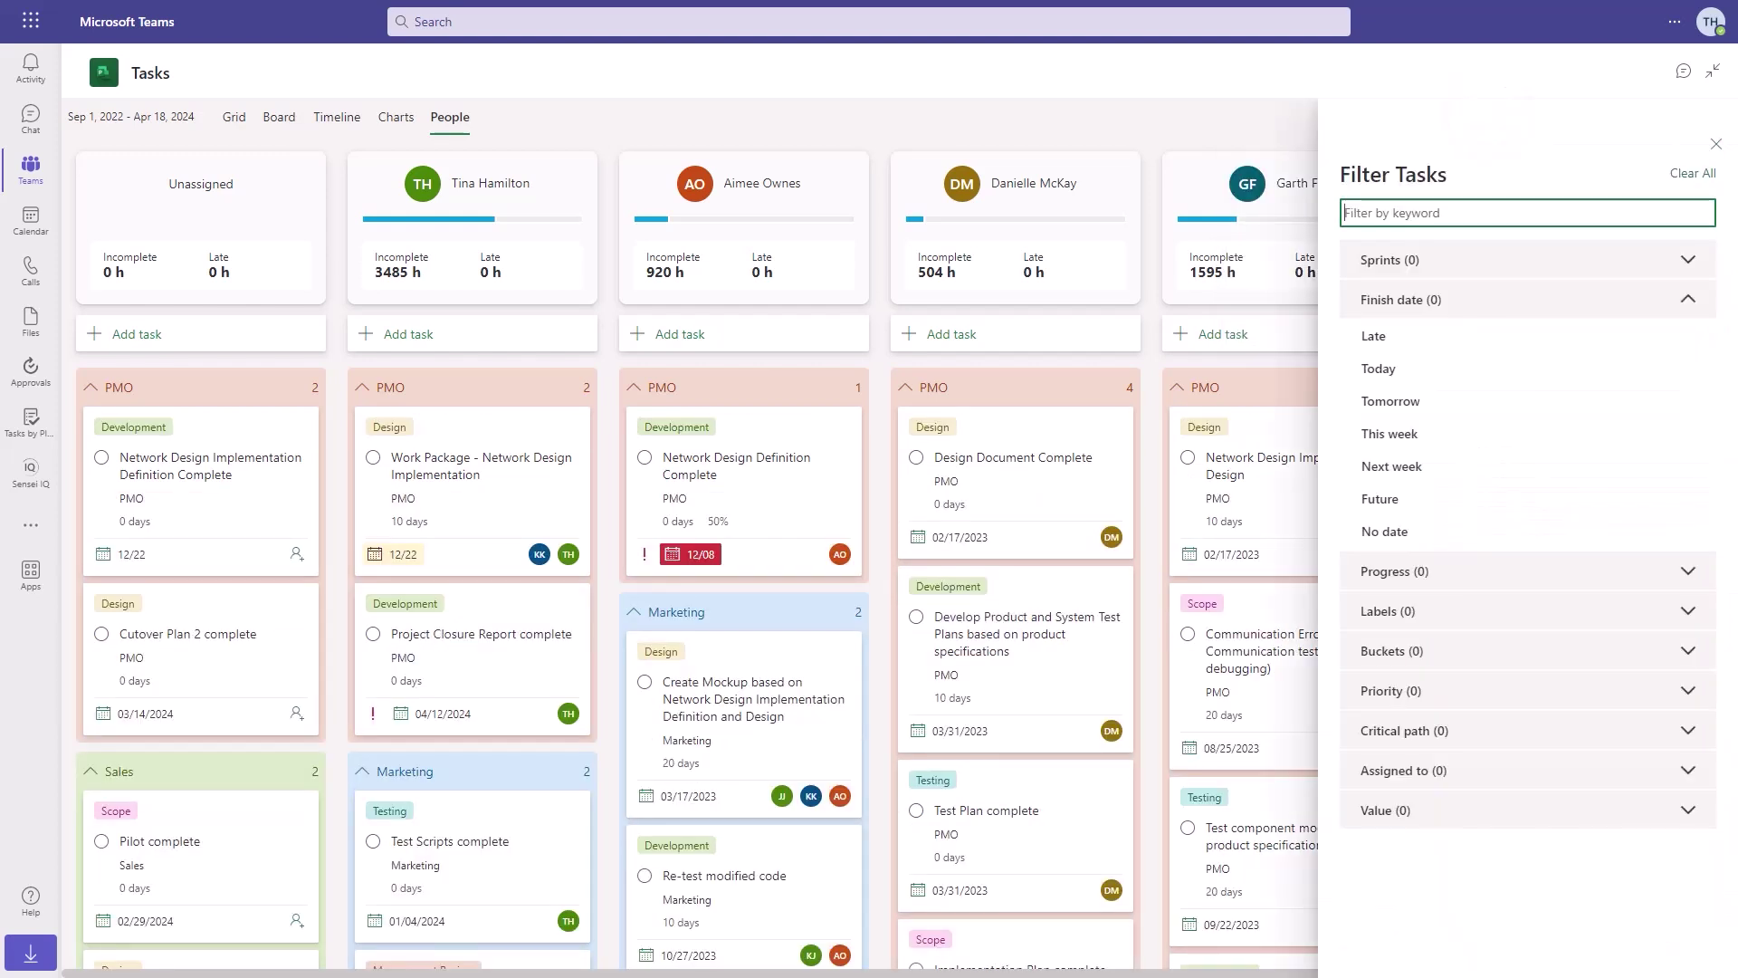
{"action": "left_click", "coordinate": [1527, 731]}
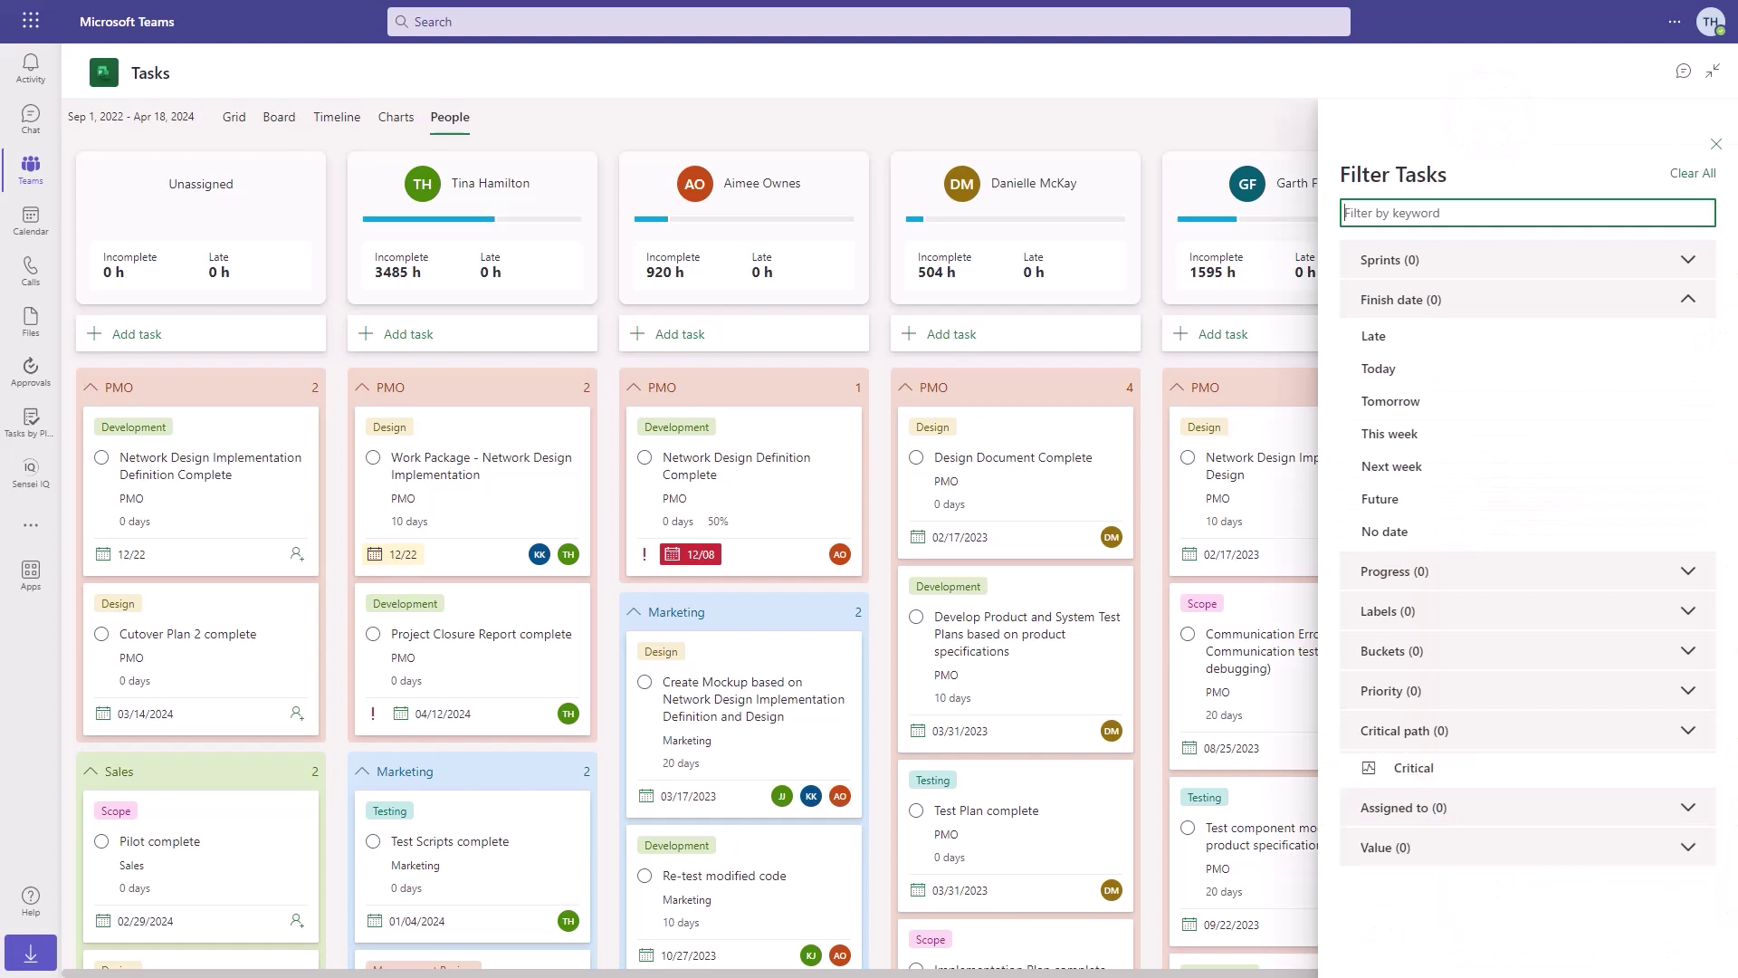